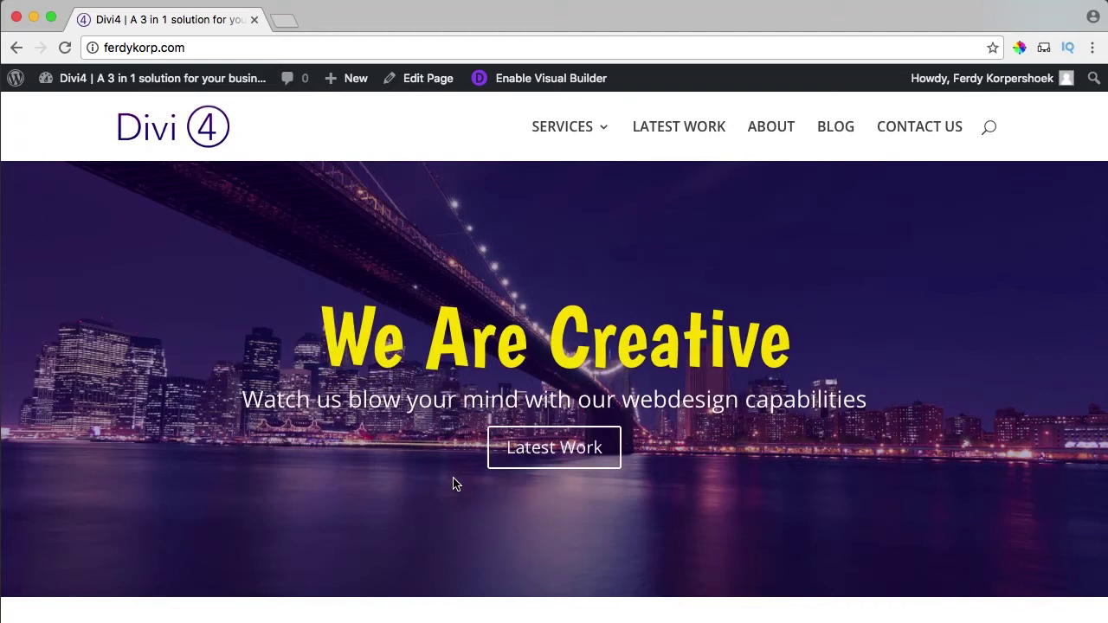
# Scroll through the Divi4 front page, then go to the admin Dashboard via the admin-bar site name
pyautogui.scroll(-5, 515, 316)
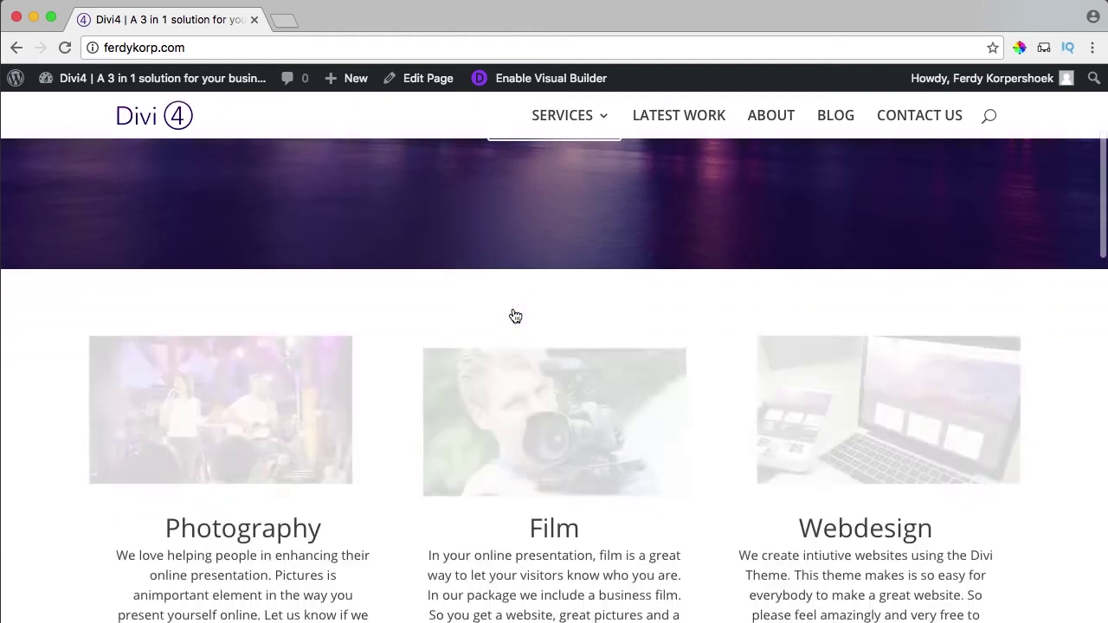
pyautogui.scroll(-3, 515, 316)
pyautogui.scroll(8, 413, 270)
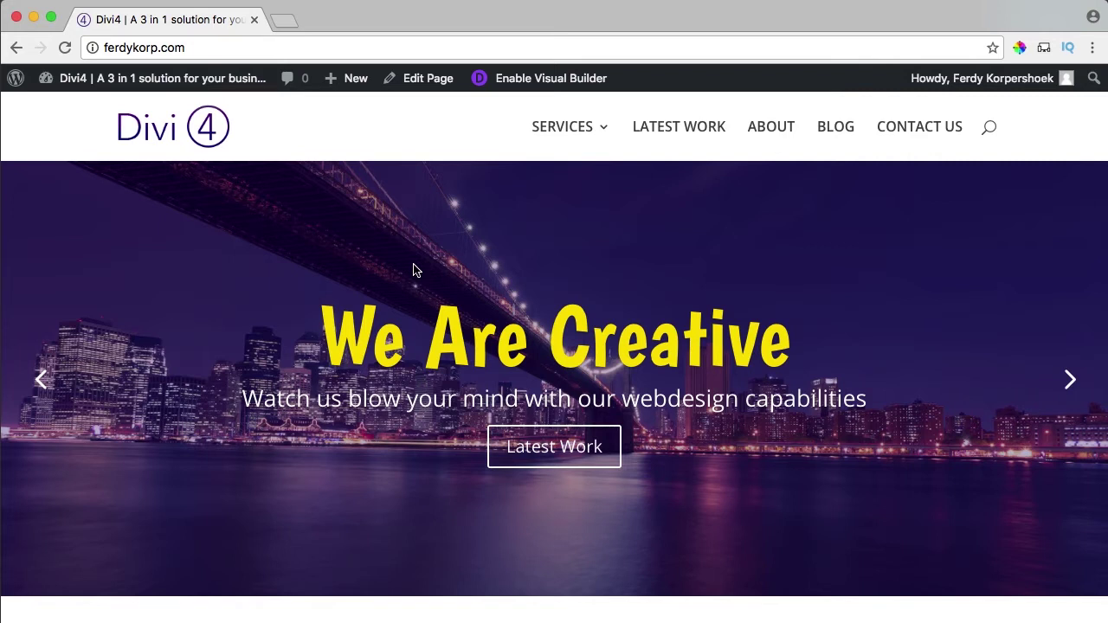
pyautogui.click(129, 83)
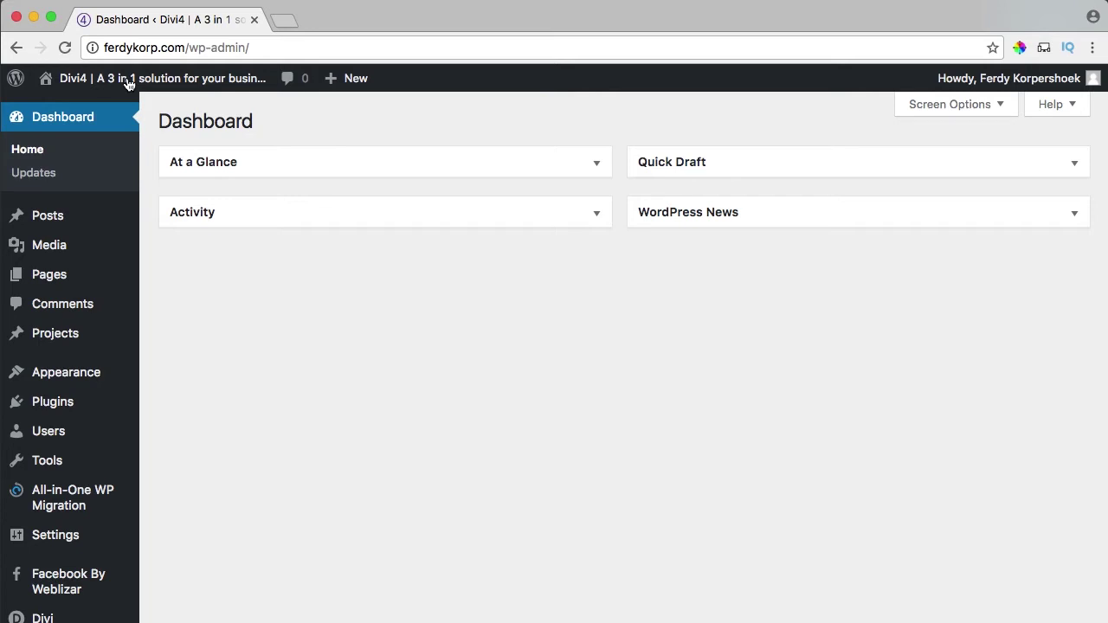
# Bring up the Export page from the All-in-One WP Migration sidebar menu
pyautogui.scroll(-1, 168, 287)
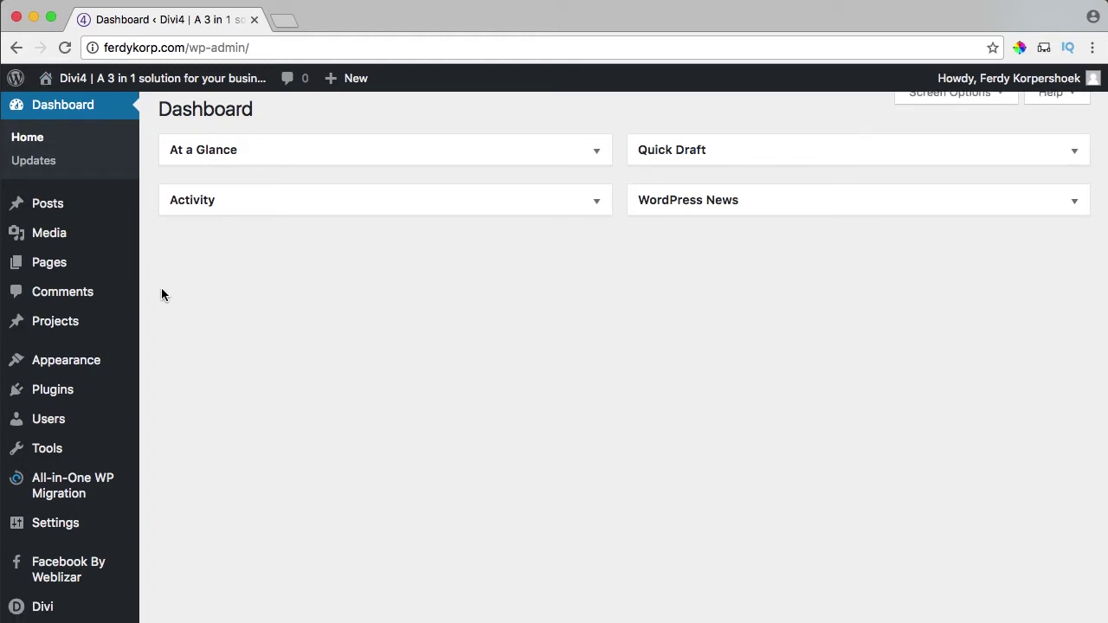
pyautogui.moveTo(69, 476)
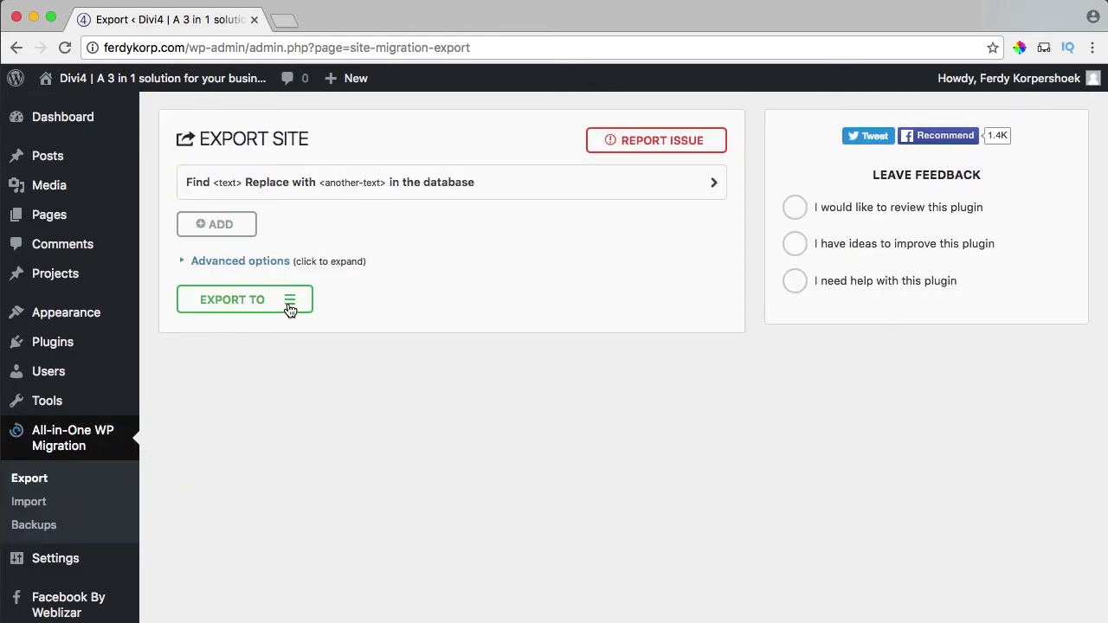
# Export the whole site to File and download the 83 MB ferdykorp.com backup package
pyautogui.click(290, 303)
pyautogui.click(211, 332)
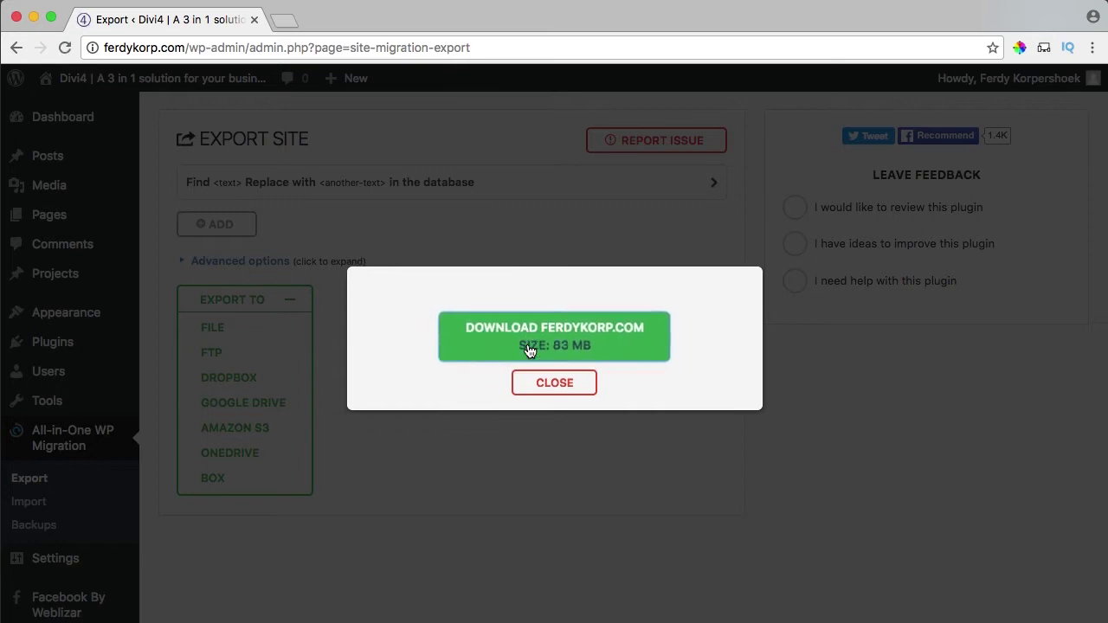
pyautogui.click(530, 350)
pyautogui.click(554, 383)
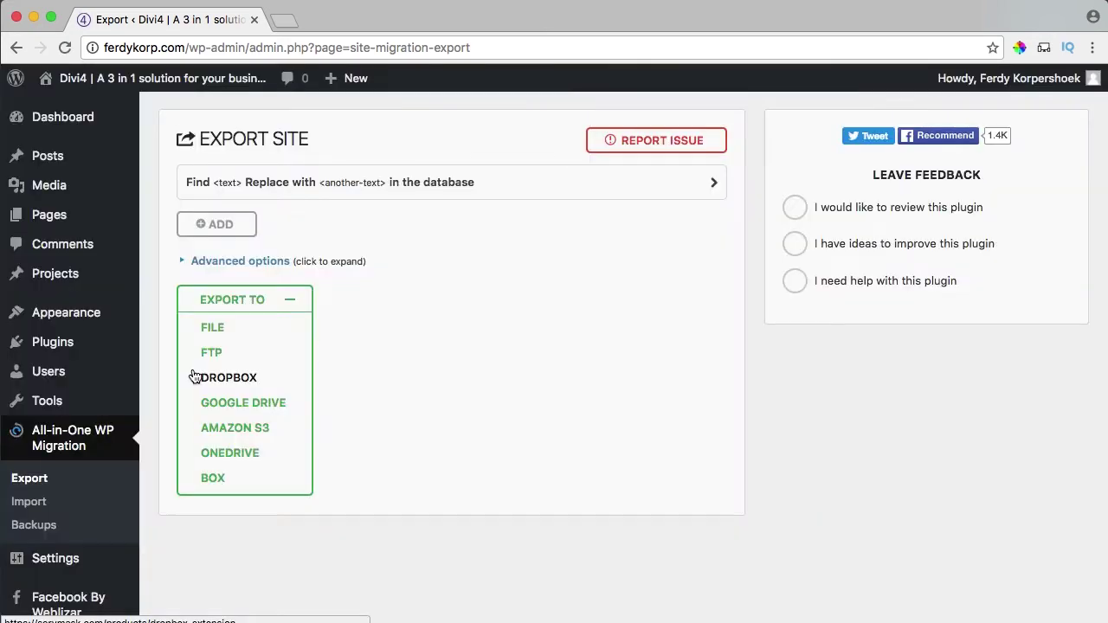
pyautogui.scroll(-2, 54, 372)
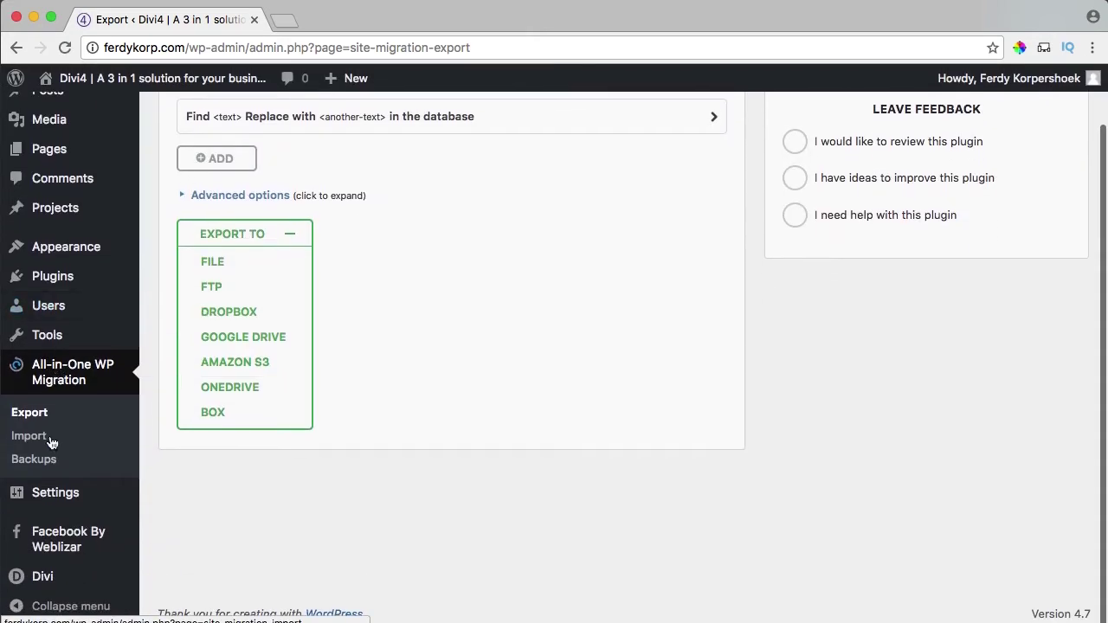
# Export the Divi Theme Options as a 'Divi Theme Options' JSON file from the portability window
pyautogui.moveTo(16, 576)
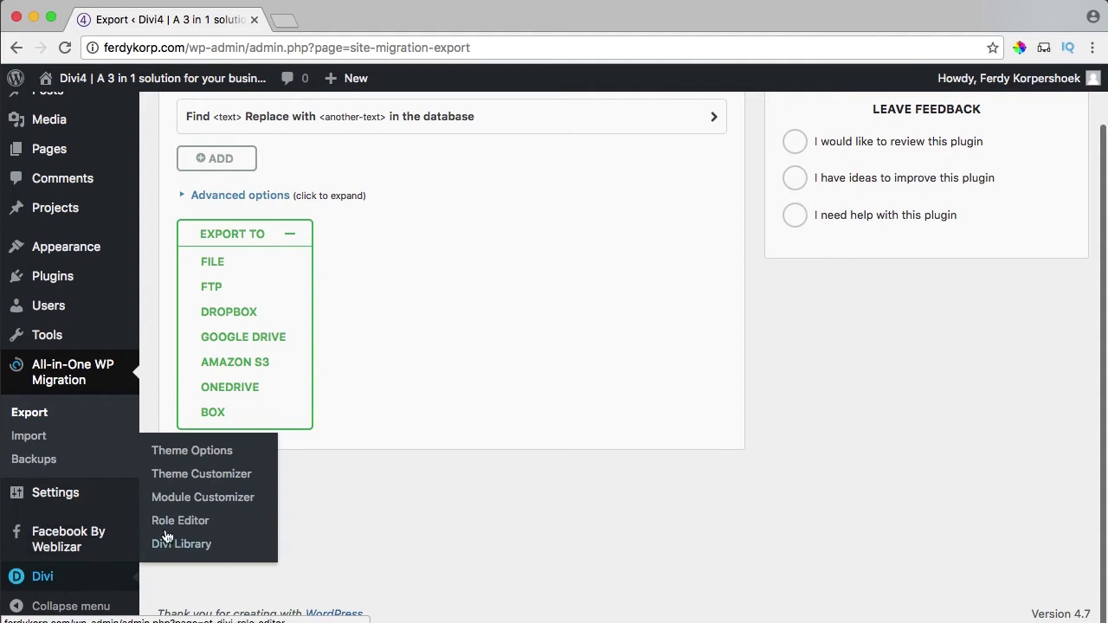
pyautogui.click(185, 459)
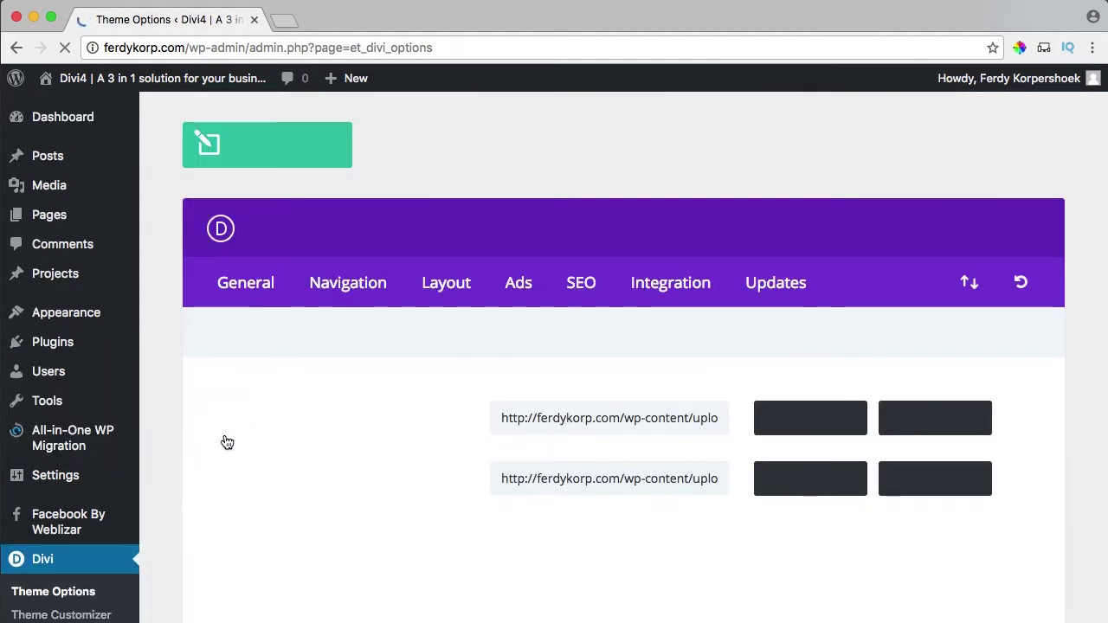
pyautogui.click(963, 283)
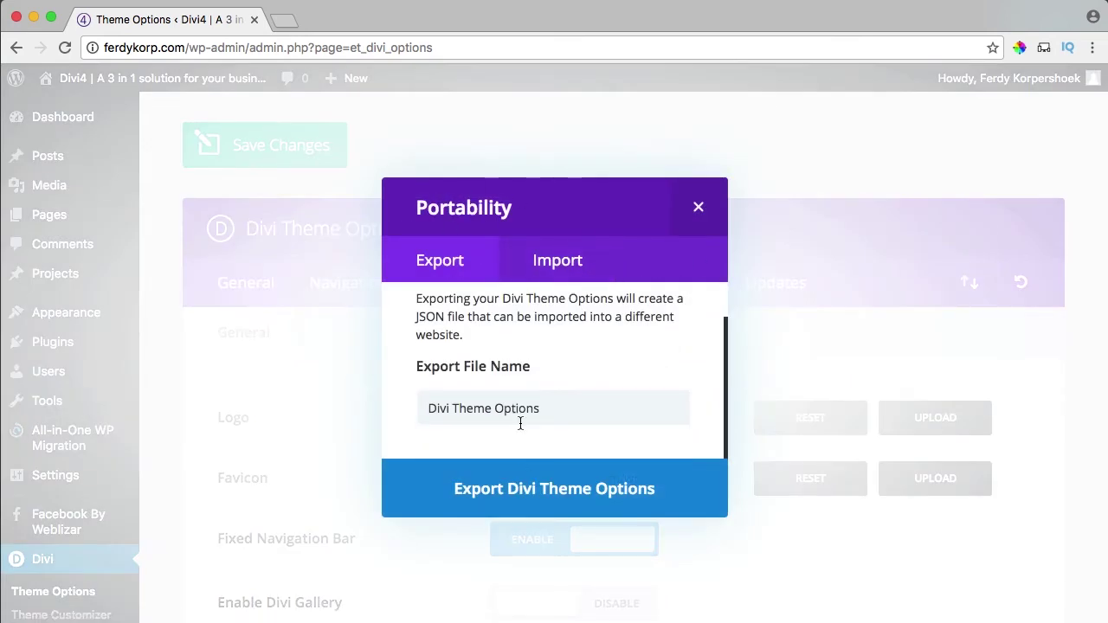
pyautogui.click(512, 489)
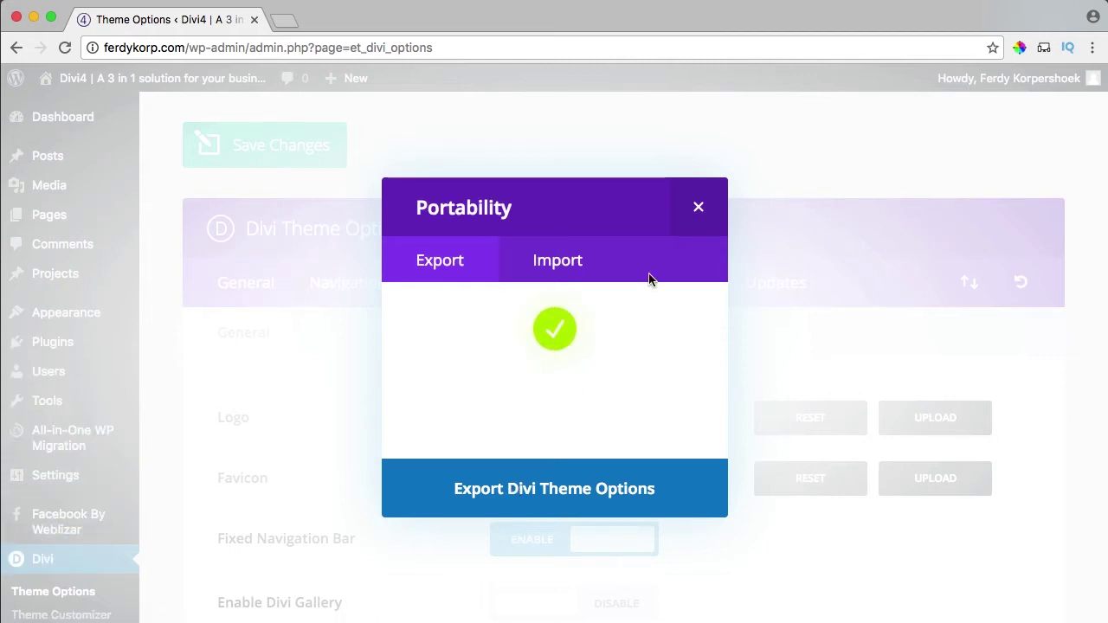
pyautogui.click(699, 210)
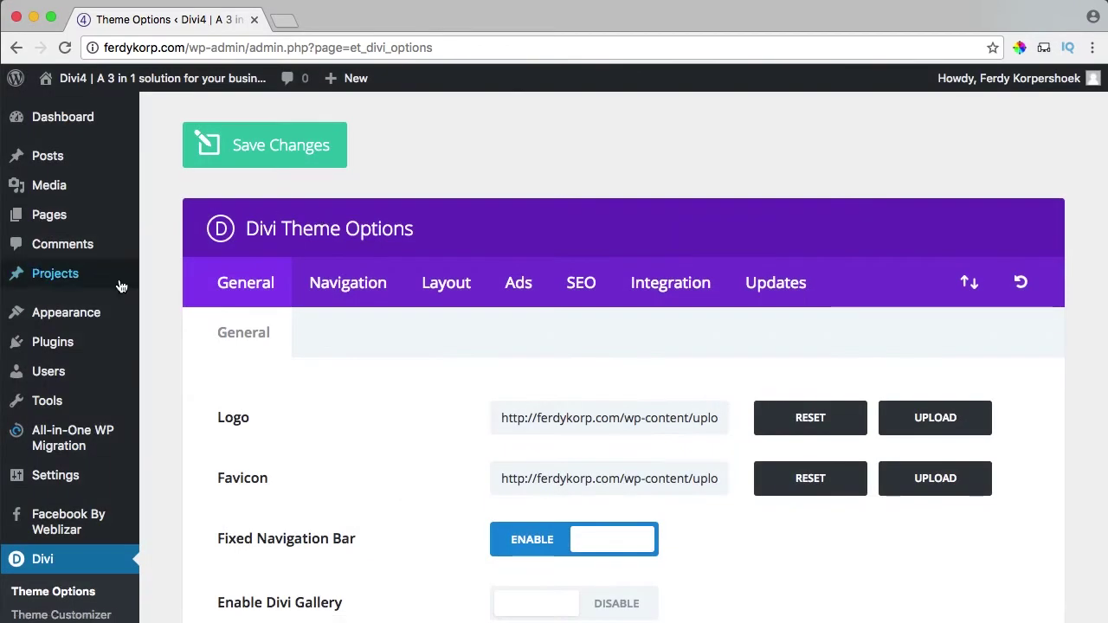
# Go to Plugins > Add New, dismissing the browser's save-password prompt
pyautogui.click(61, 341)
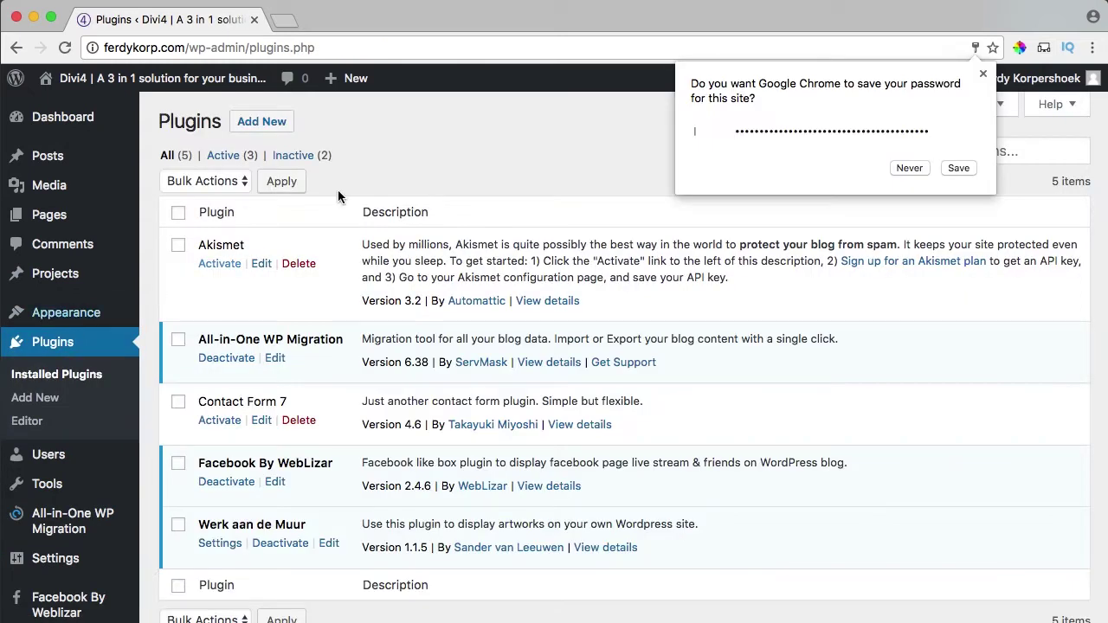
pyautogui.click(982, 74)
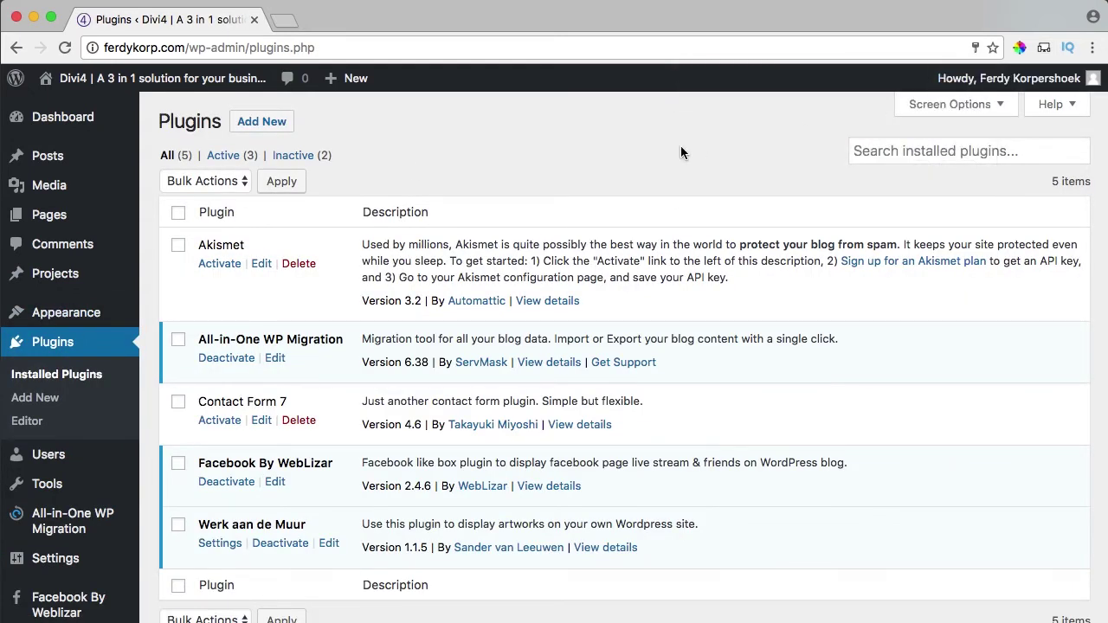
pyautogui.click(249, 126)
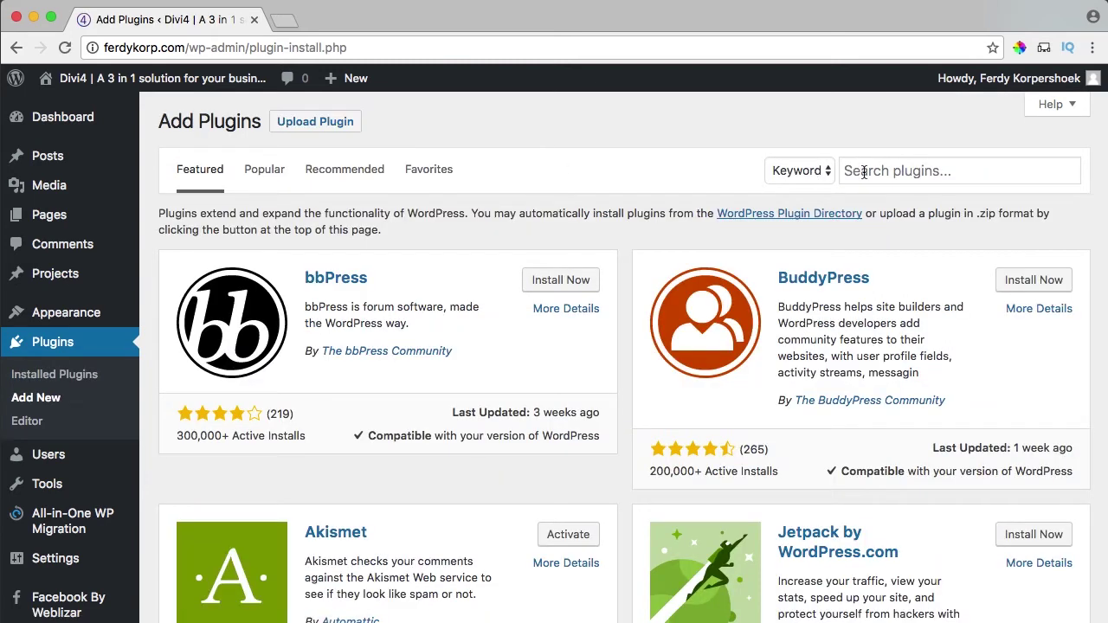
# Search plugins for 'reset', then install and activate Reset WP
pyautogui.click(864, 171)
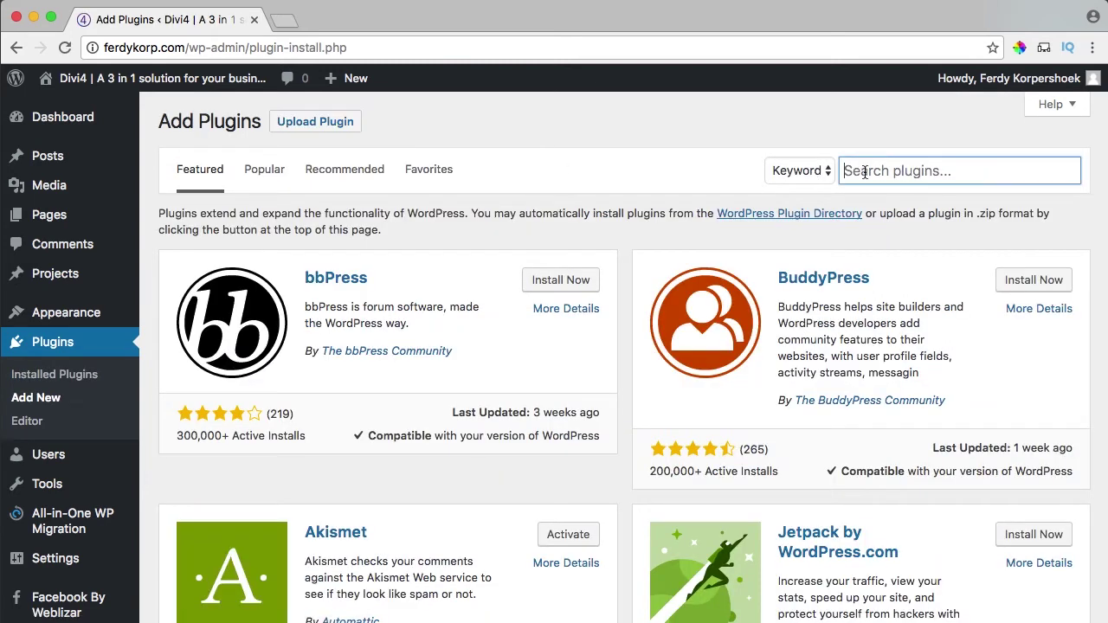
pyautogui.write('r')
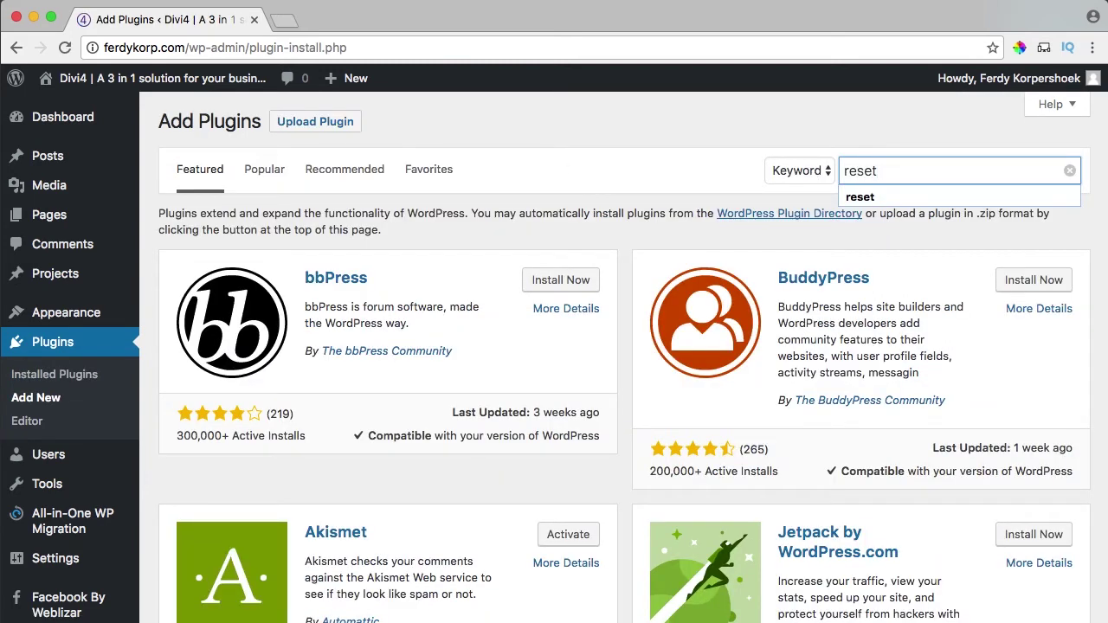
pyautogui.write('eset')
pyautogui.press('Return')
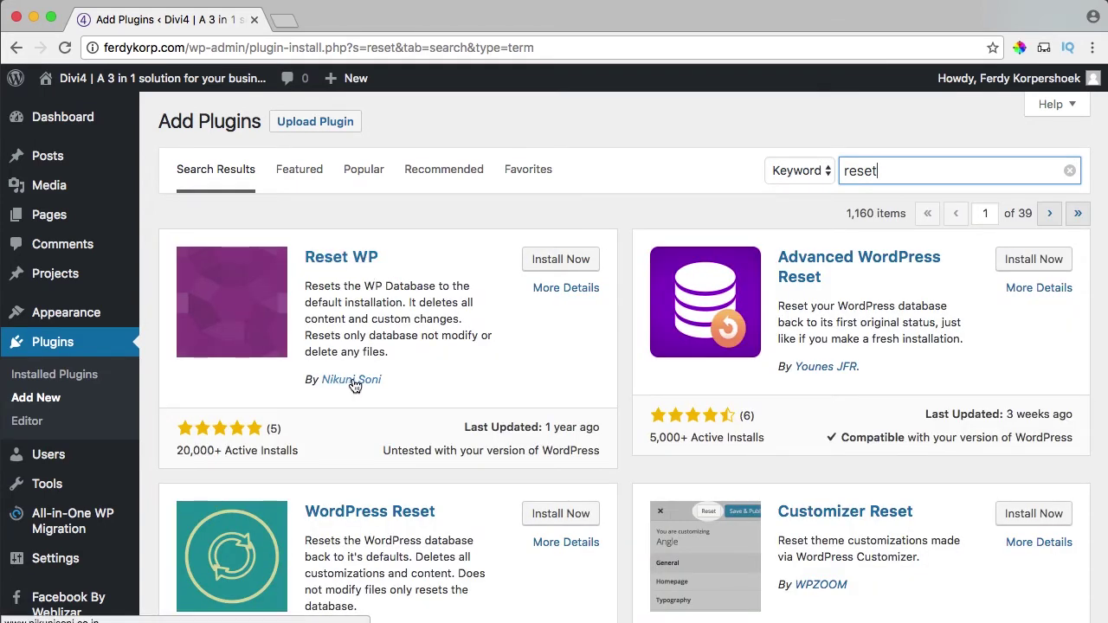
pyautogui.click(562, 262)
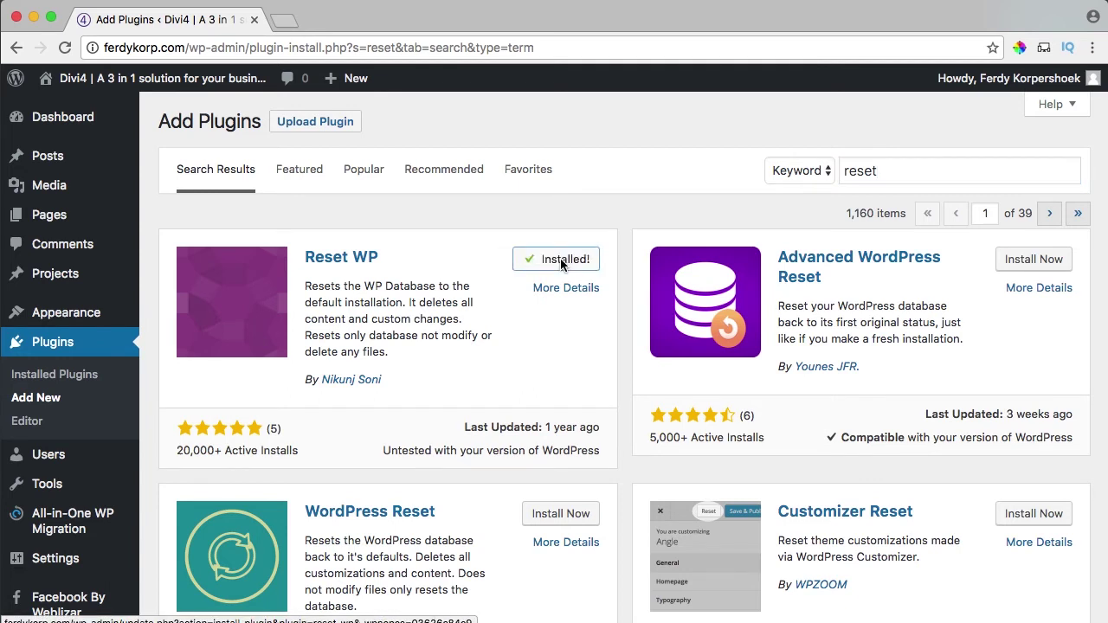
pyautogui.click(561, 261)
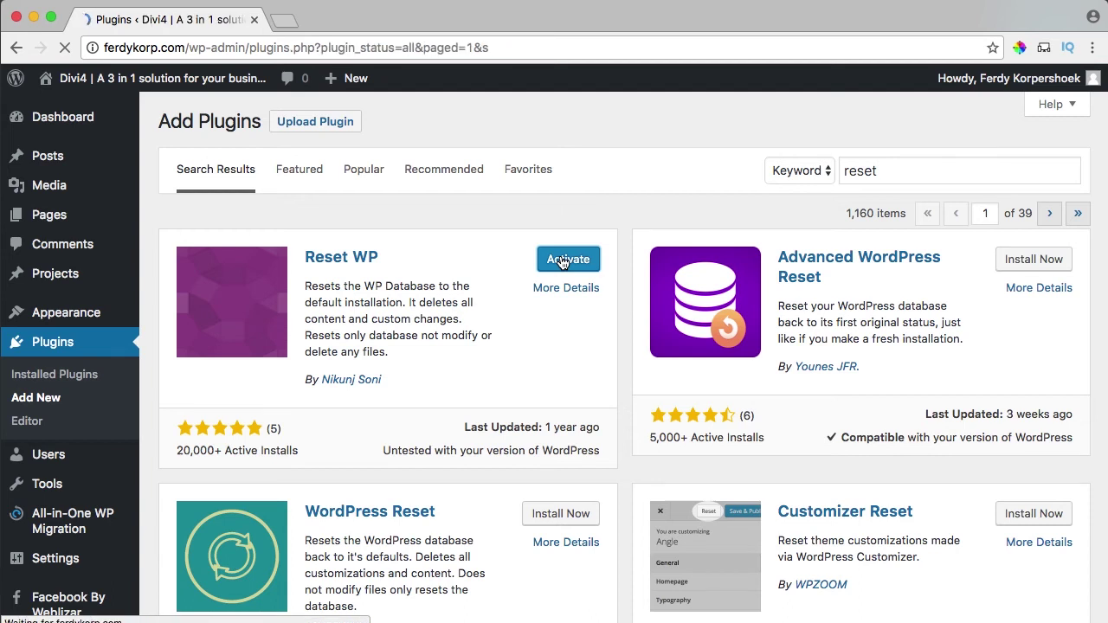
# Run Tools > Reset WP, entering 'reset-wp' and confirming the database reset with OK
pyautogui.moveTo(71, 482)
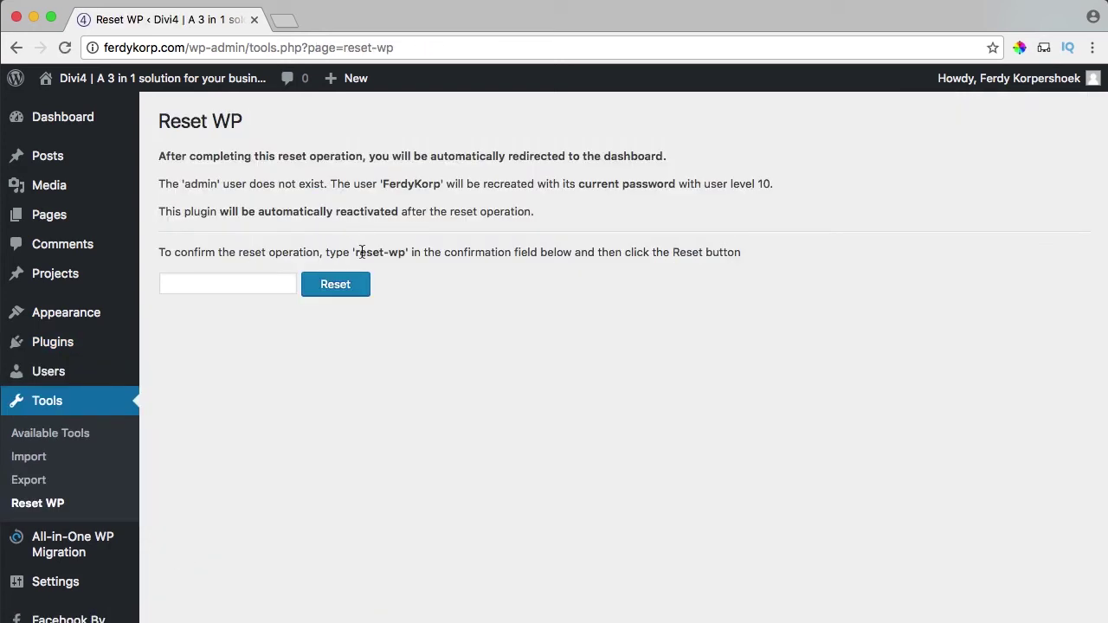
pyautogui.click(214, 284)
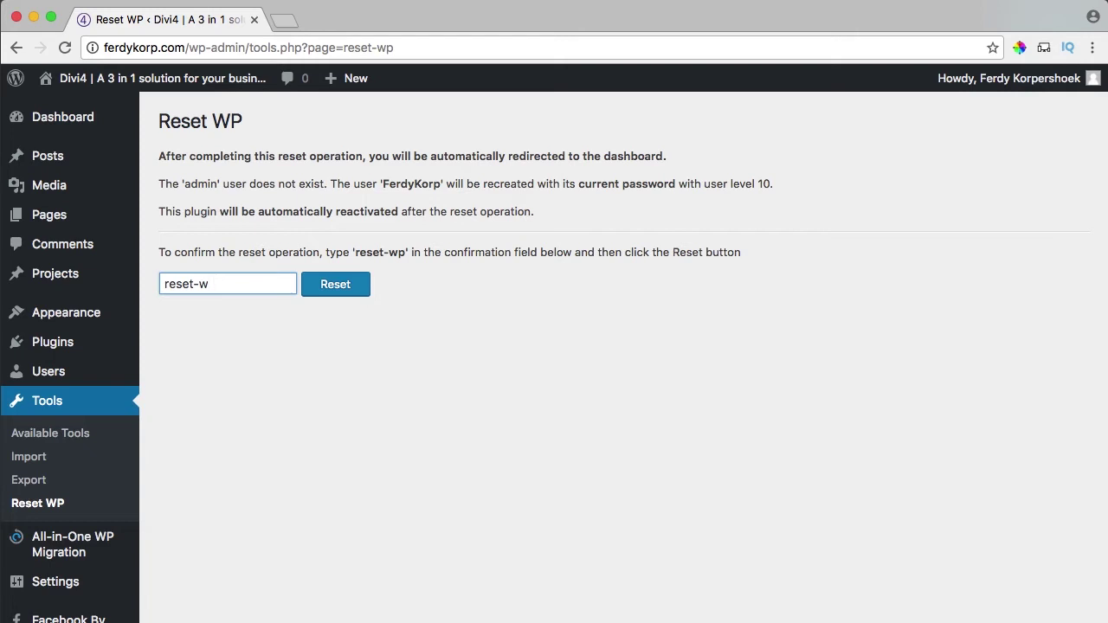
pyautogui.click(334, 284)
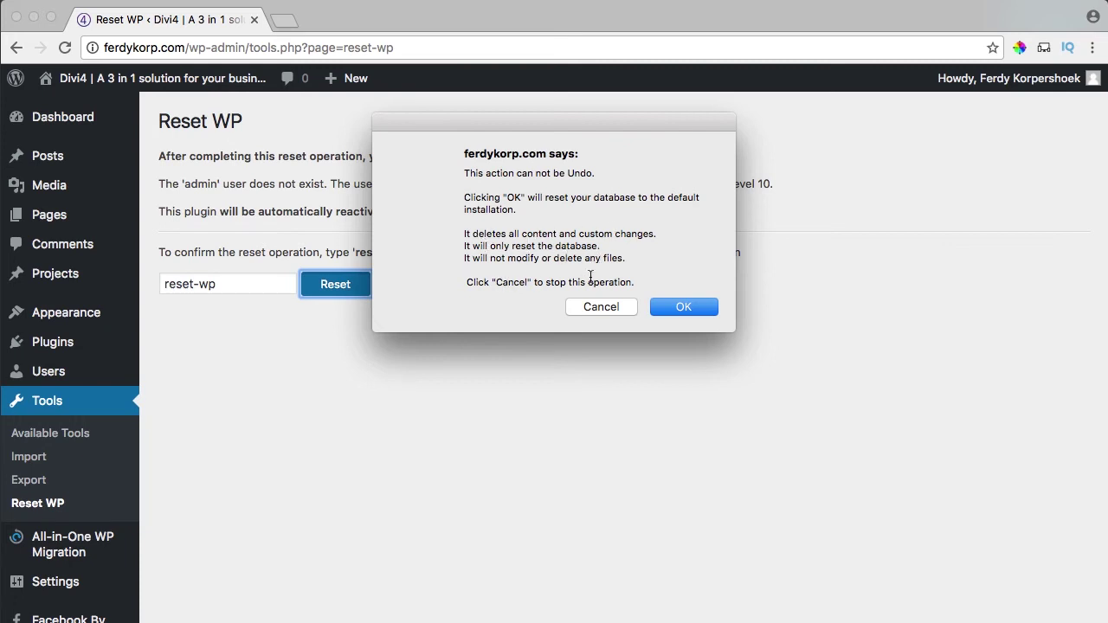
pyautogui.click(672, 308)
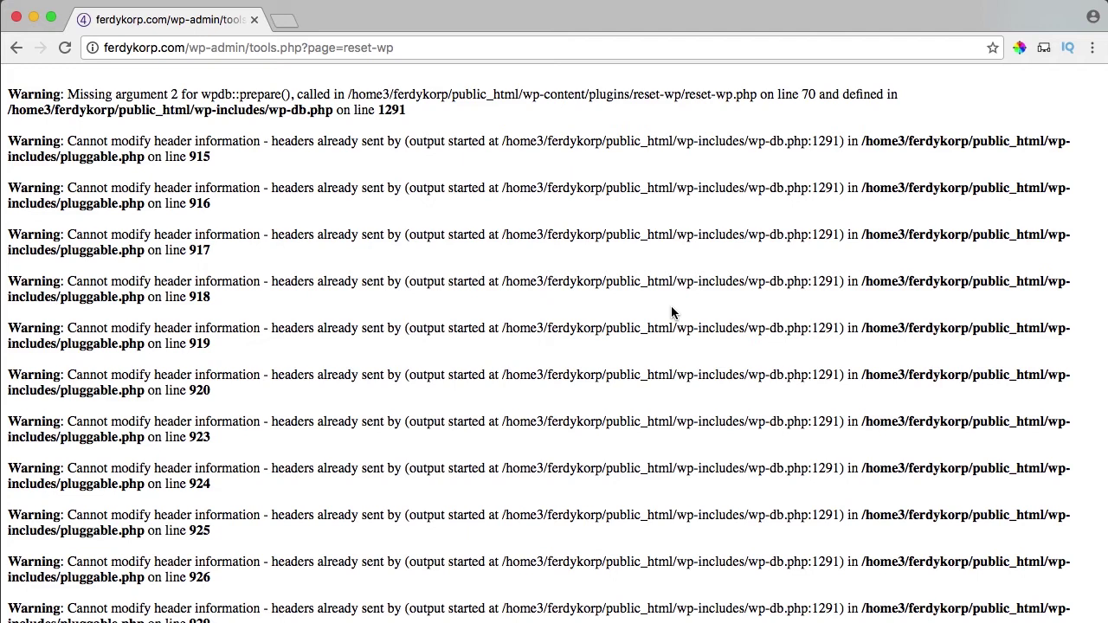
# Open the site's wp-admin address in a new browser tab
pyautogui.click(267, 47)
pyautogui.click(244, 47)
pyautogui.moveTo(249, 47); pyautogui.dragTo(76, 45)
pyautogui.hotkey('ctrl', 'c')
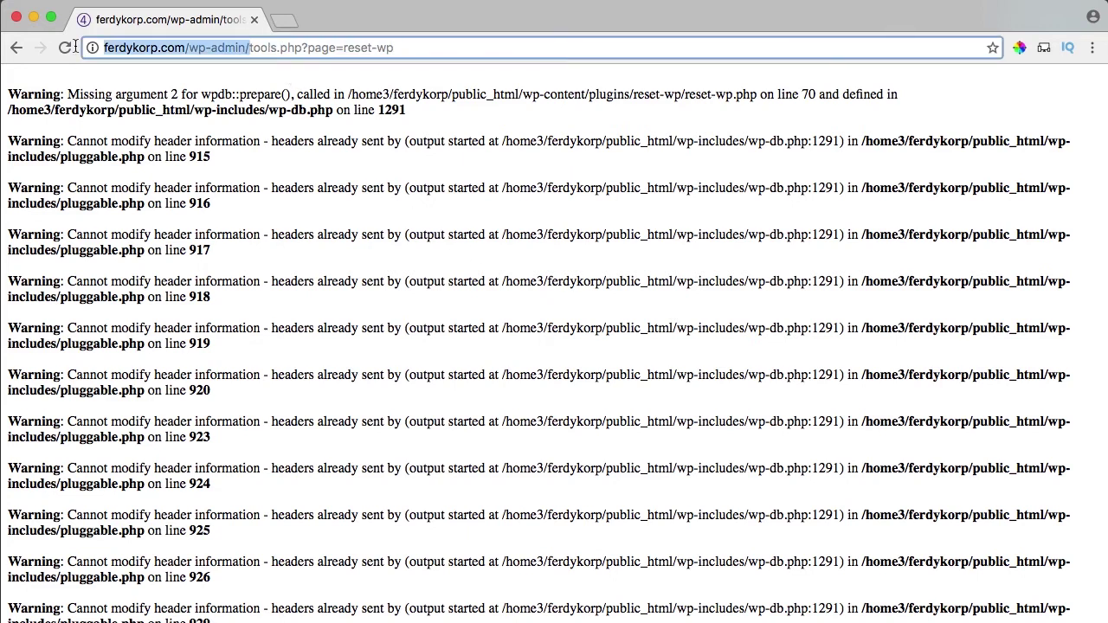
pyautogui.click(283, 20)
pyautogui.hotkey('ctrl', 'v')
pyautogui.press('Return')
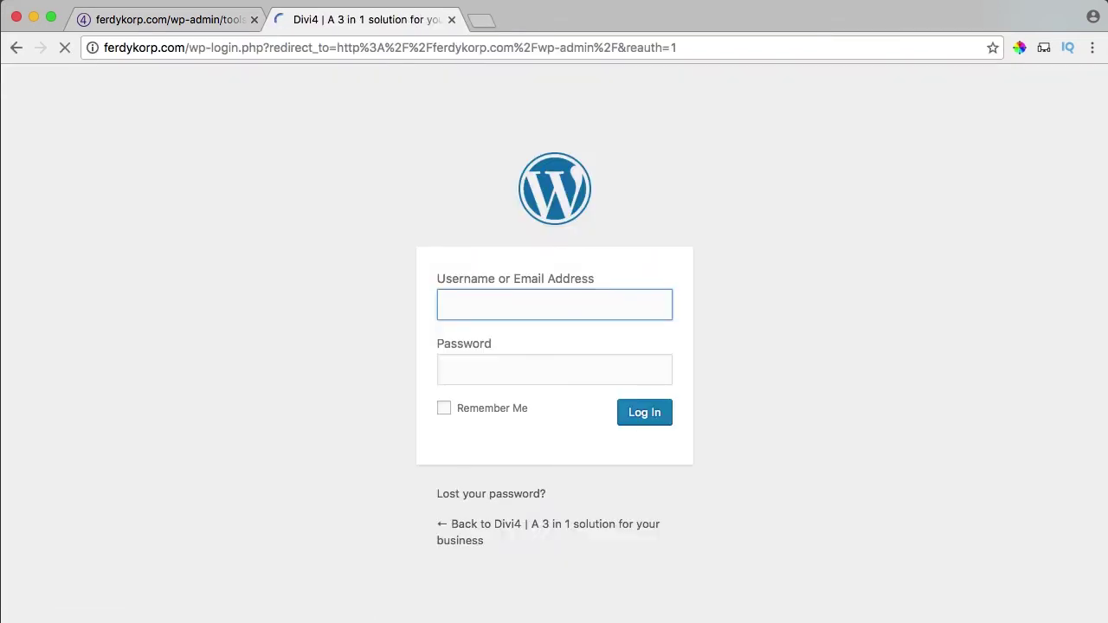
# Log in to the reset site with the admin username
pyautogui.write('Ferd')
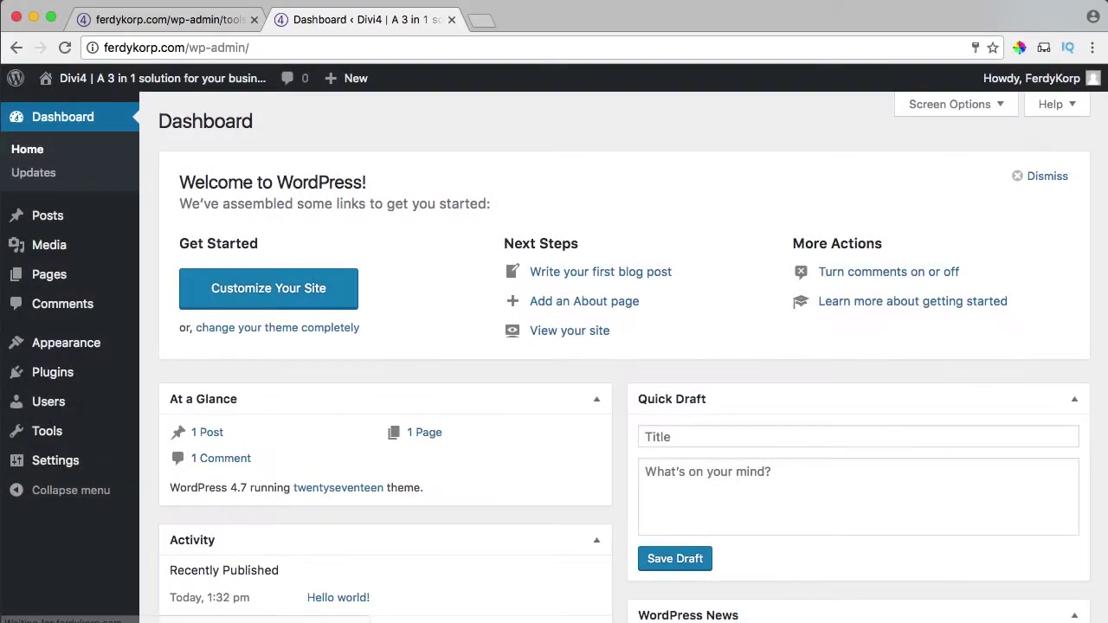
pyautogui.scroll(-5, 291, 145)
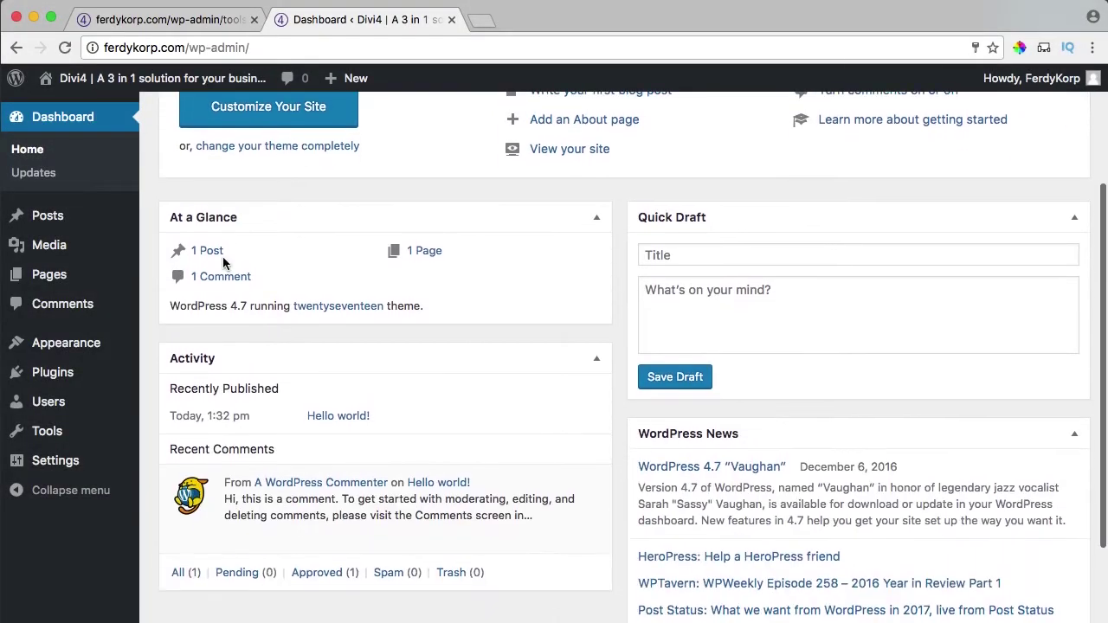
pyautogui.scroll(5, 225, 260)
pyautogui.moveTo(51, 344)
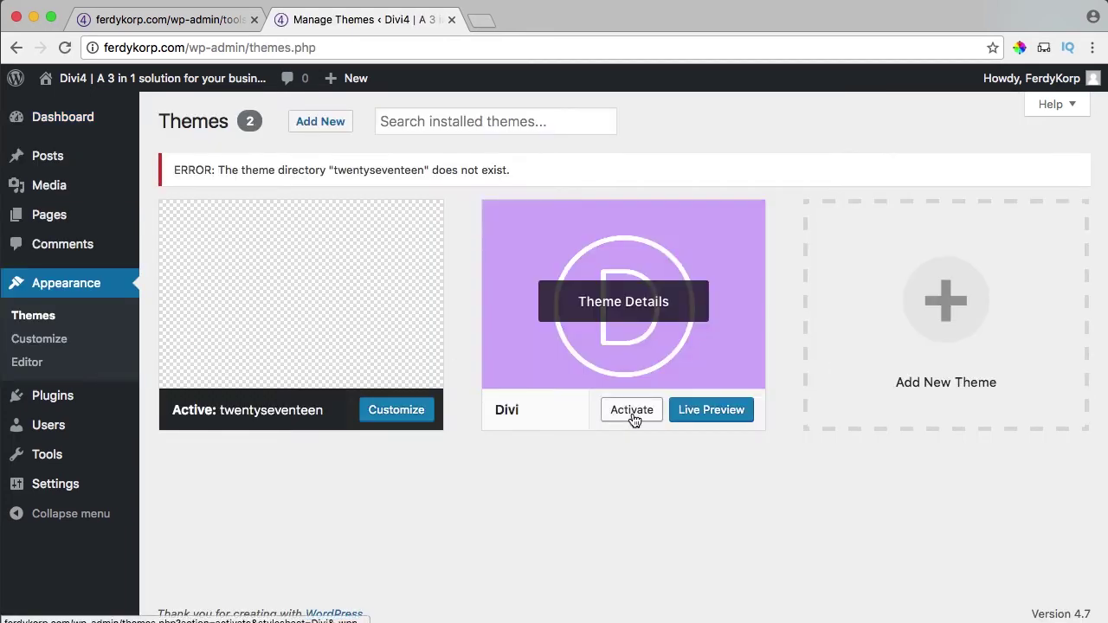
# Activate the Divi theme, preview the live site with it, and return to the Dashboard
pyautogui.click(631, 412)
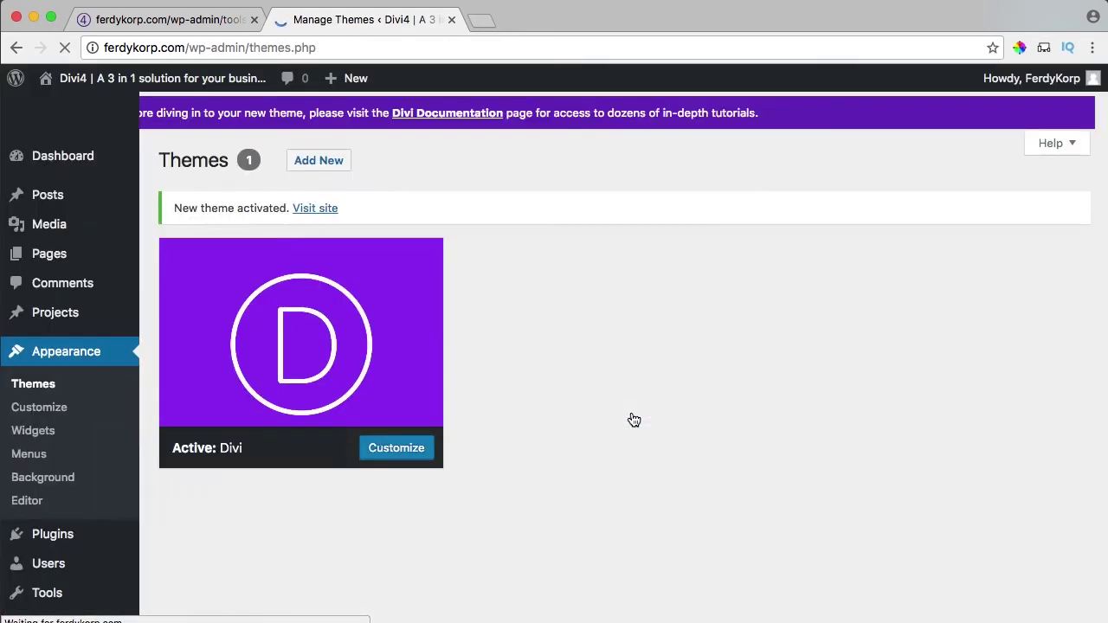
pyautogui.click(408, 302)
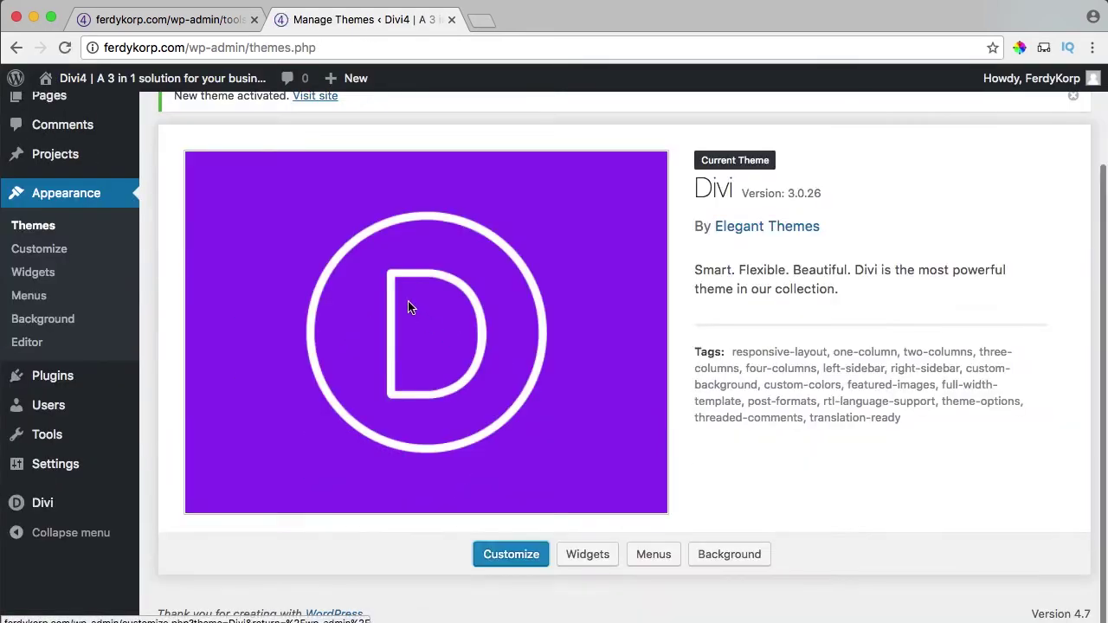
pyautogui.click(102, 85)
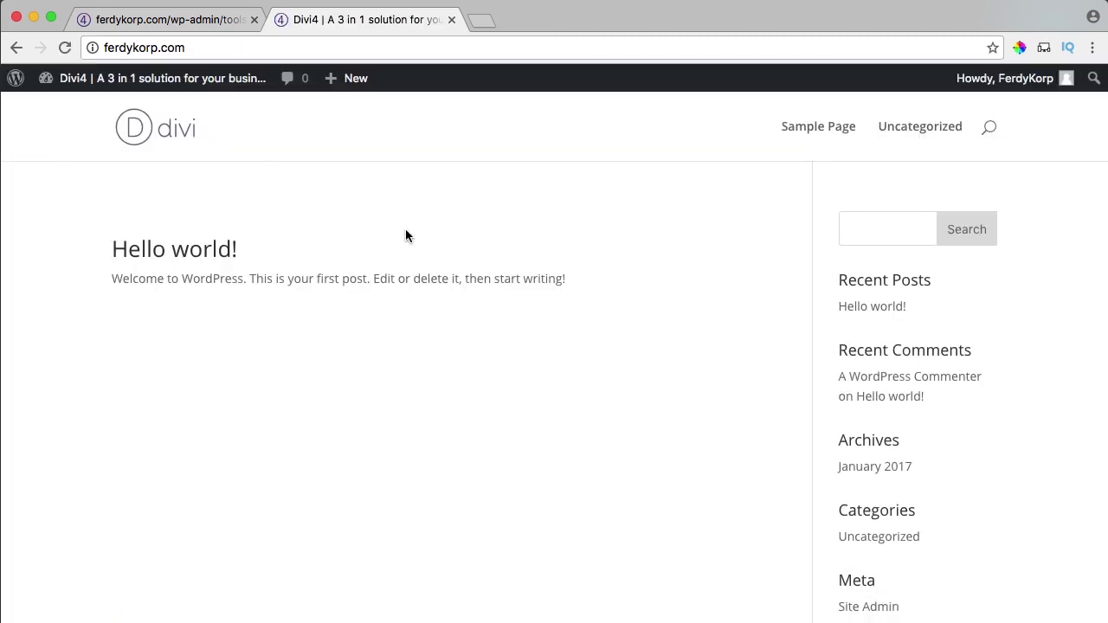
pyautogui.scroll(-3, 405, 235)
pyautogui.scroll(3, 404, 230)
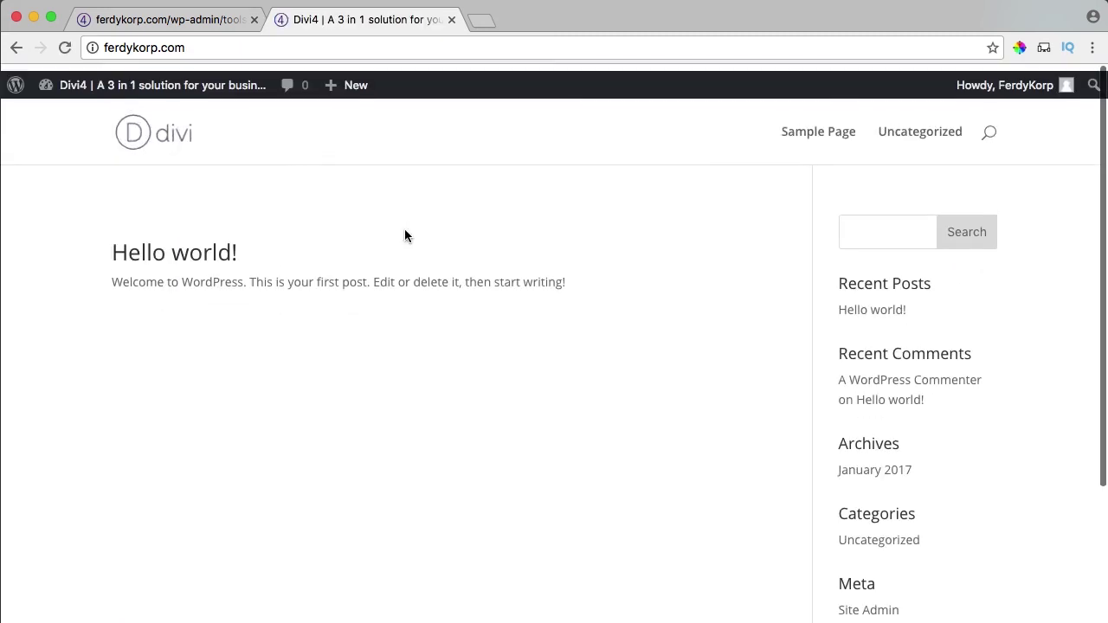
pyautogui.click(90, 78)
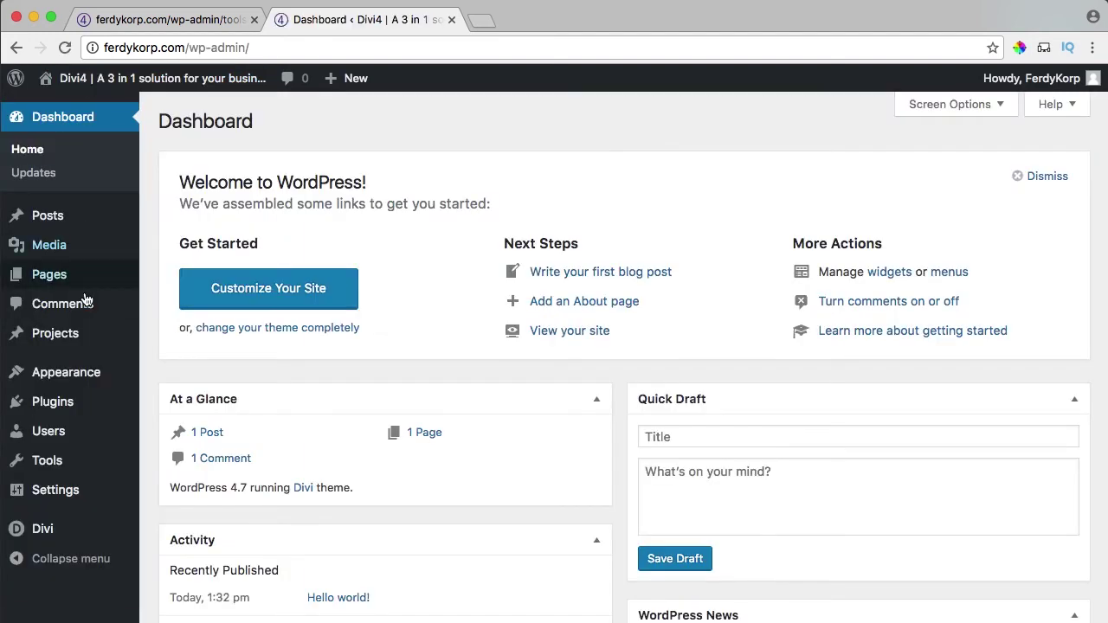
# Import the exported 'Divi Theme Options' file through the Theme Options portability panel
pyautogui.click(58, 531)
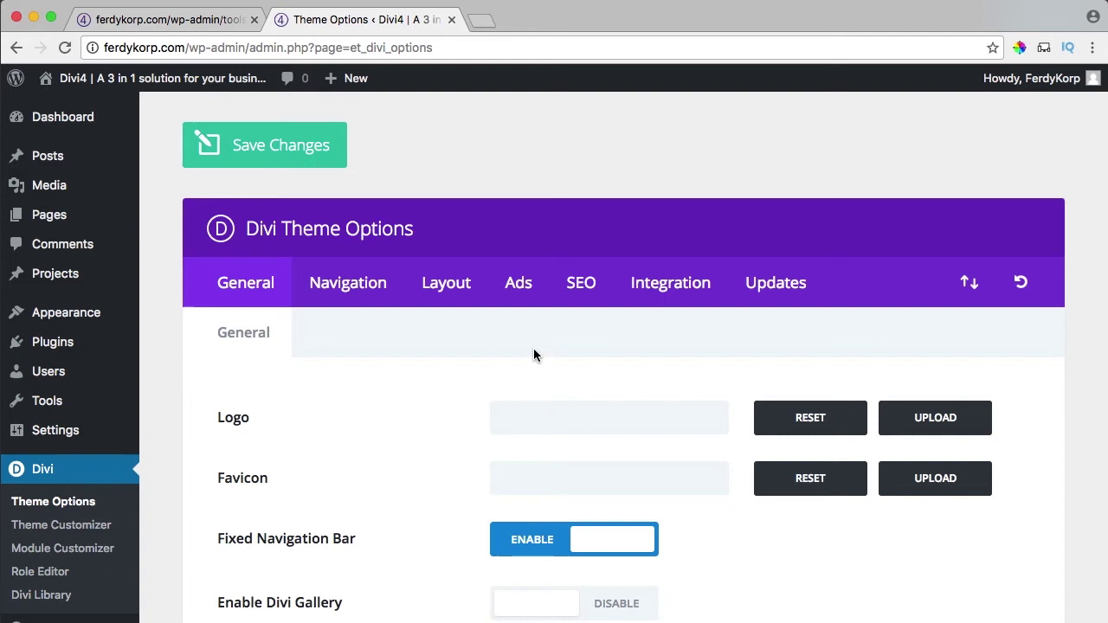
pyautogui.click(968, 284)
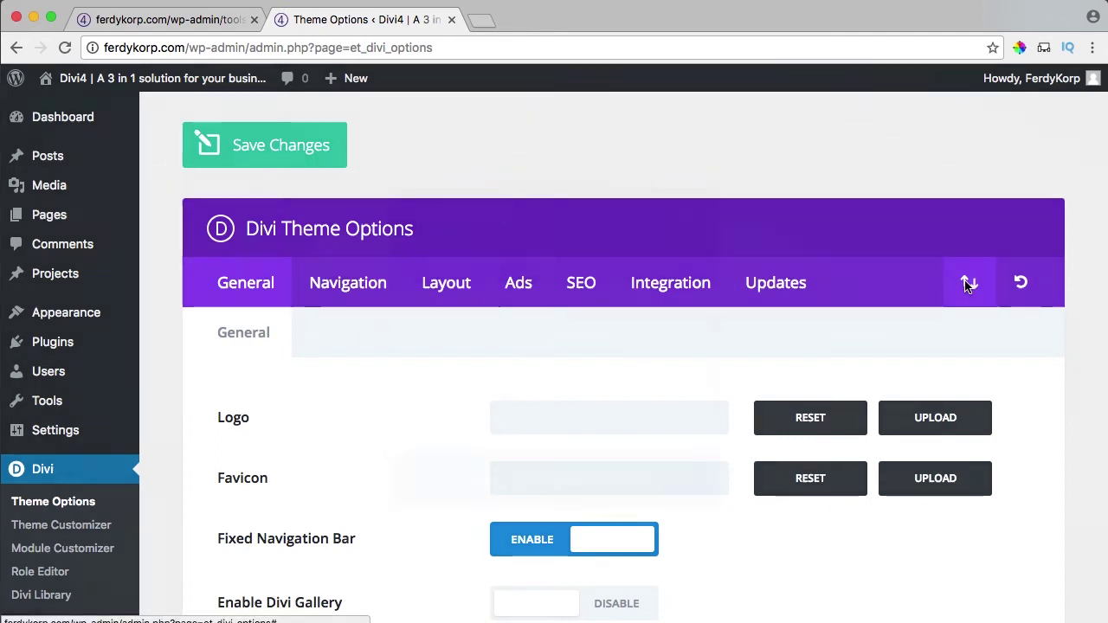
pyautogui.click(558, 260)
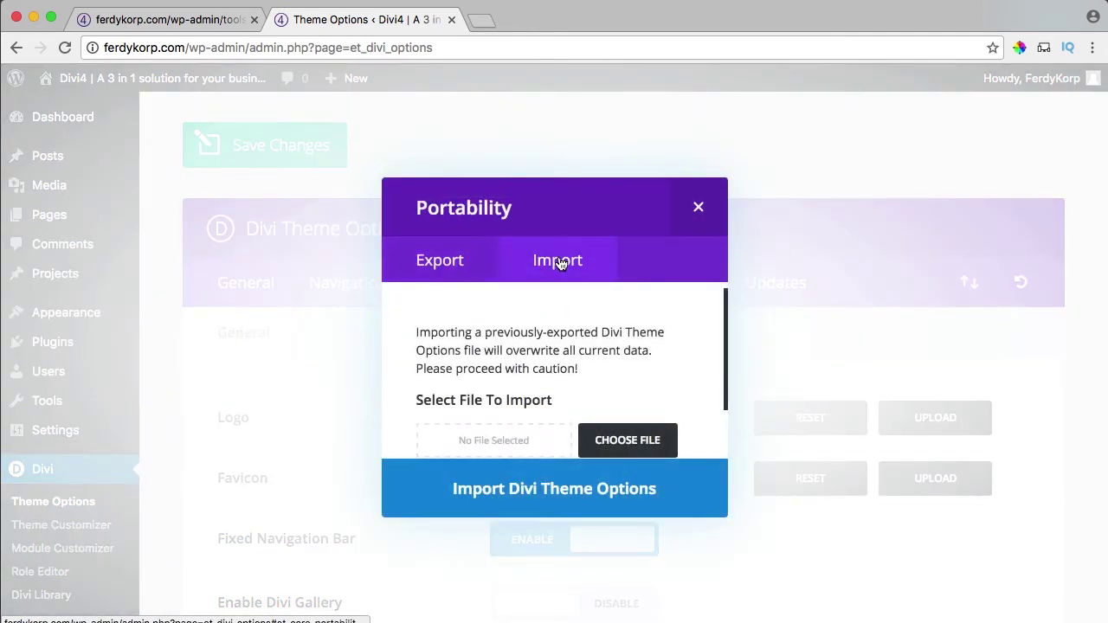
pyautogui.scroll(-2, 595, 408)
pyautogui.click(600, 373)
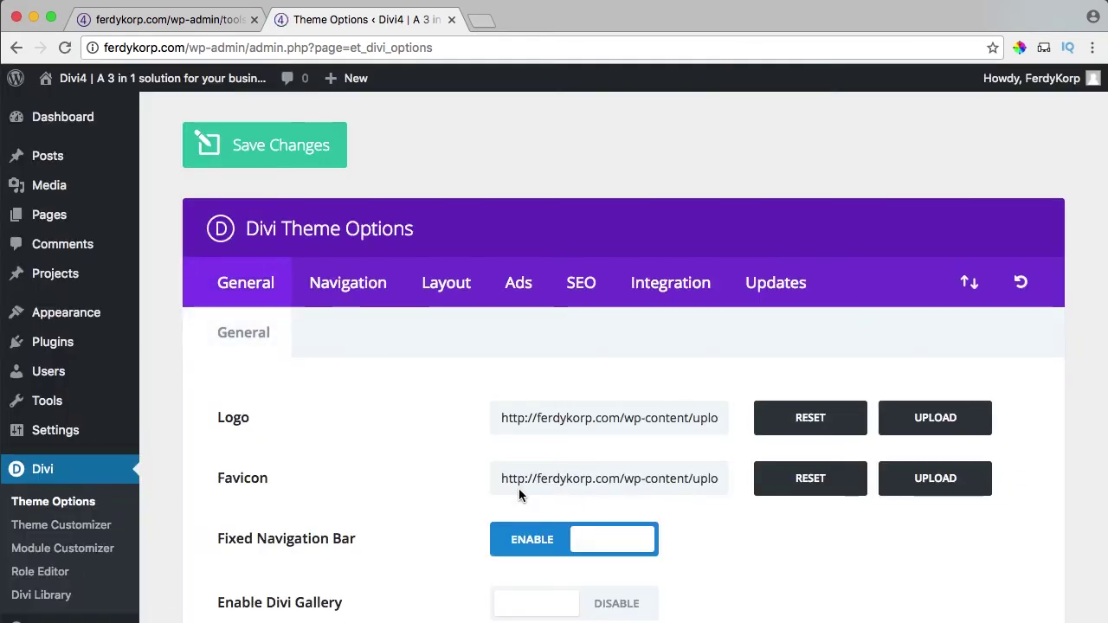
# Check the front page's restored Divi 4 logo and the Sample Page, then head back to the Dashboard
pyautogui.click(160, 82)
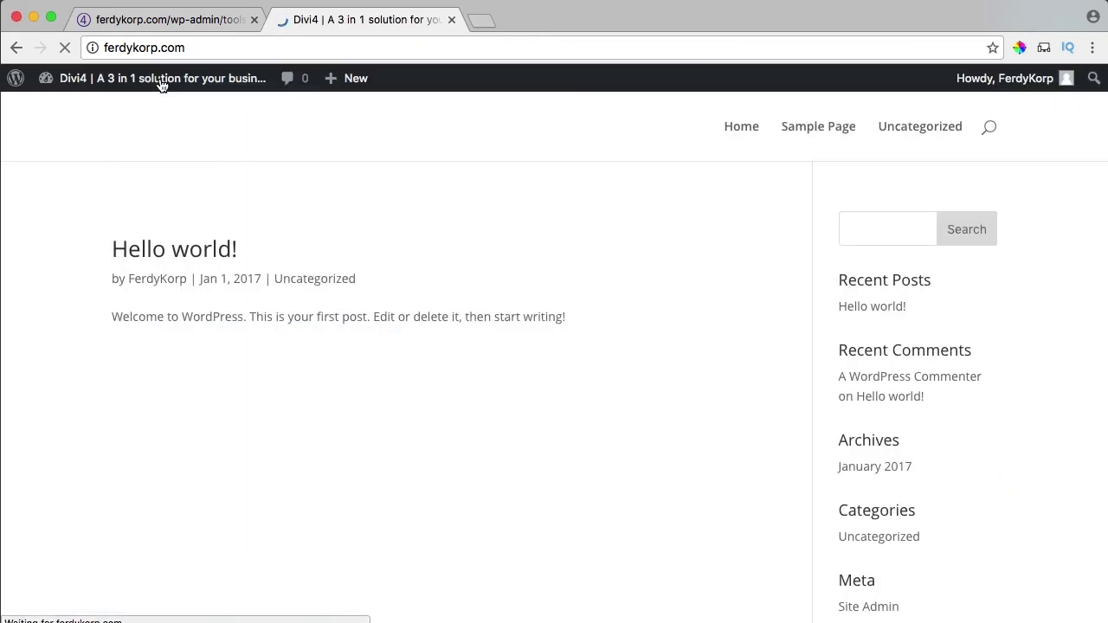
pyautogui.scroll(-3, 395, 227)
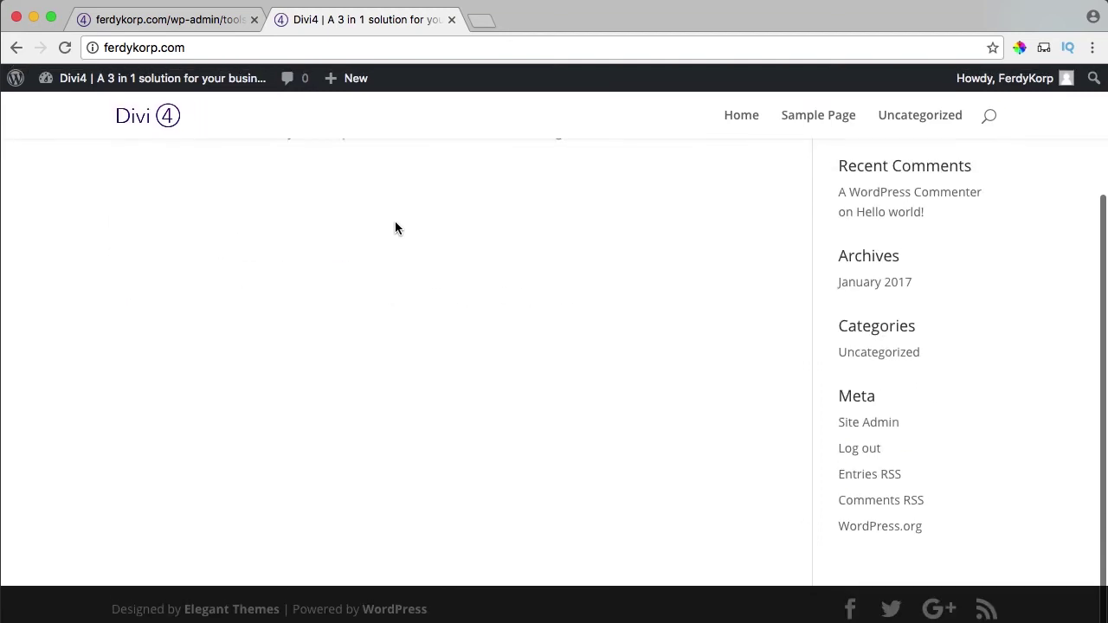
pyautogui.scroll(3, 396, 228)
pyautogui.click(831, 128)
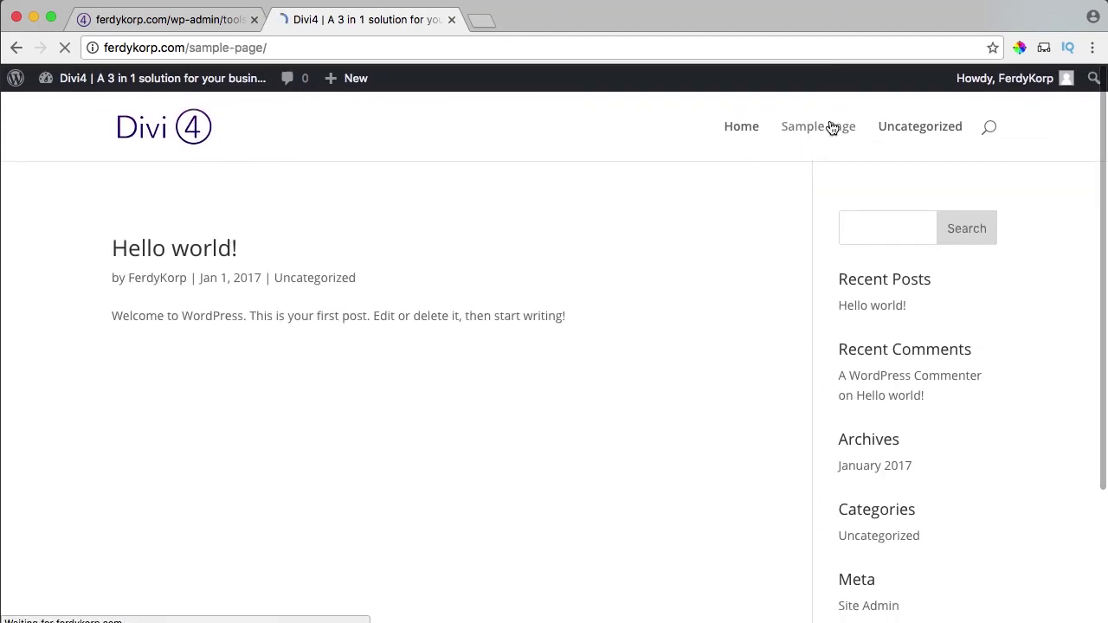
pyautogui.moveTo(160, 84)
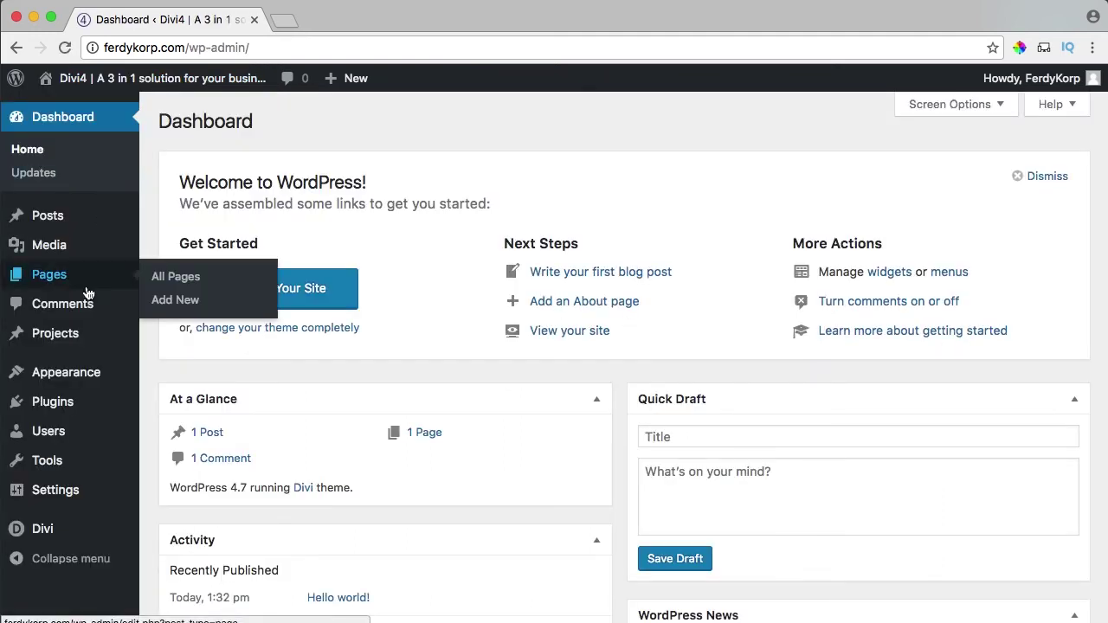
# Activate the Akismet and All-in-One WP Migration plugins from the installed plugins list
pyautogui.click(66, 404)
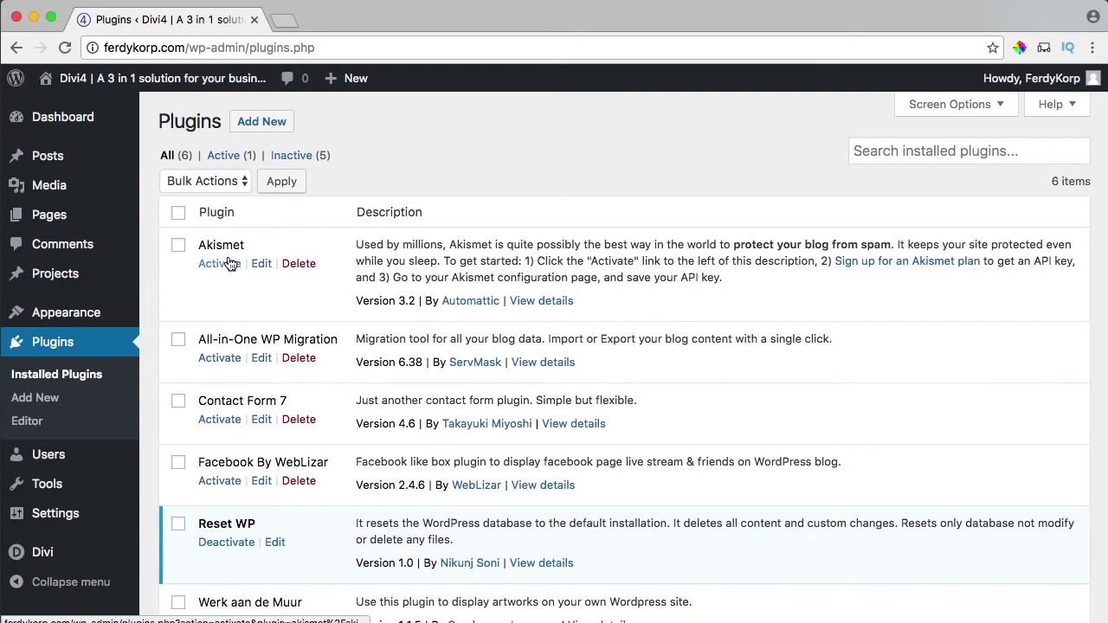
pyautogui.click(220, 265)
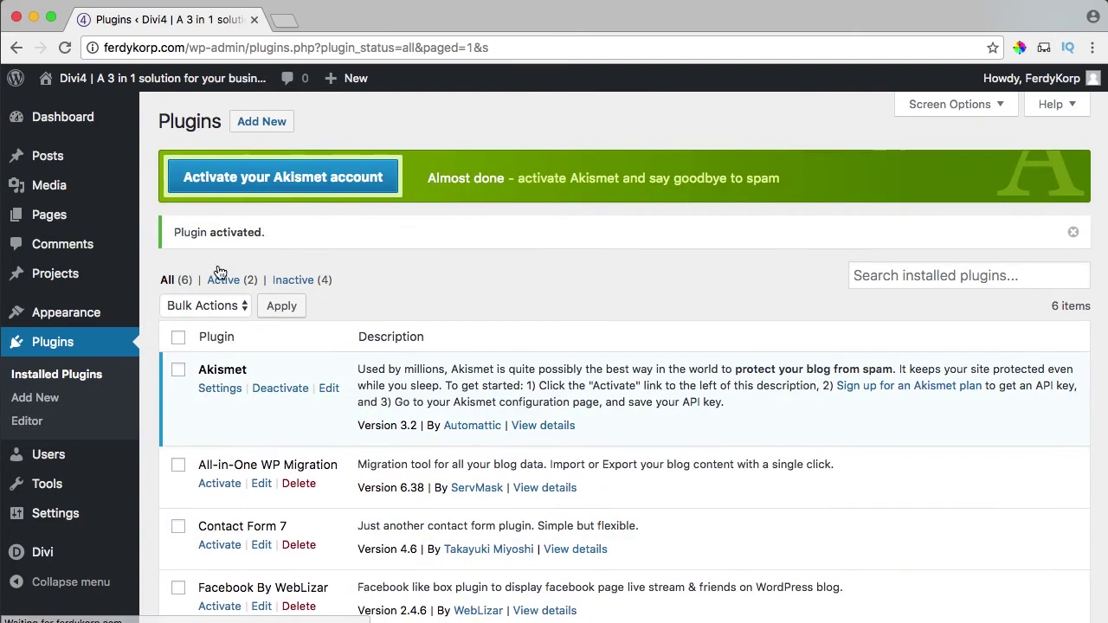
pyautogui.click(220, 483)
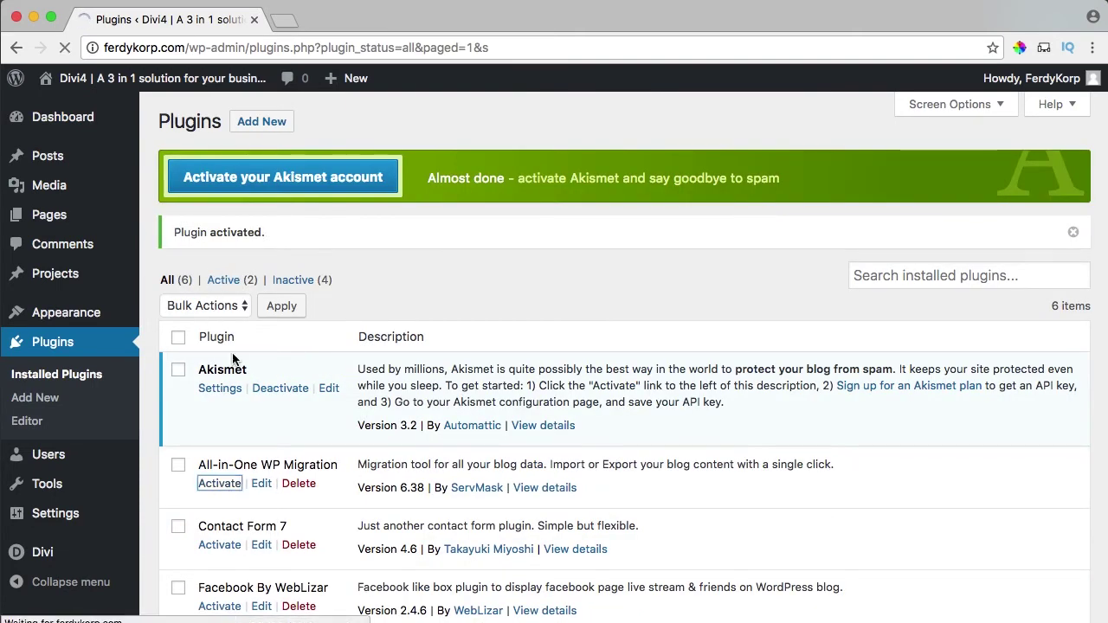
# Bulk-activate all plugins, deactivate Akismet, and go back to the Dashboard
pyautogui.click(178, 337)
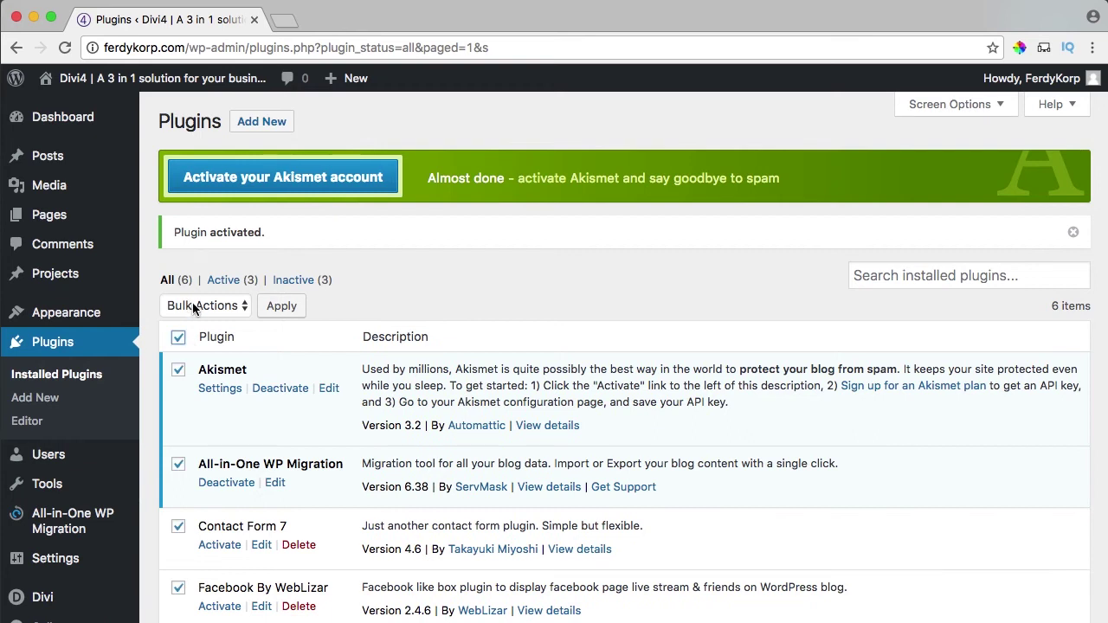
pyautogui.click(217, 308)
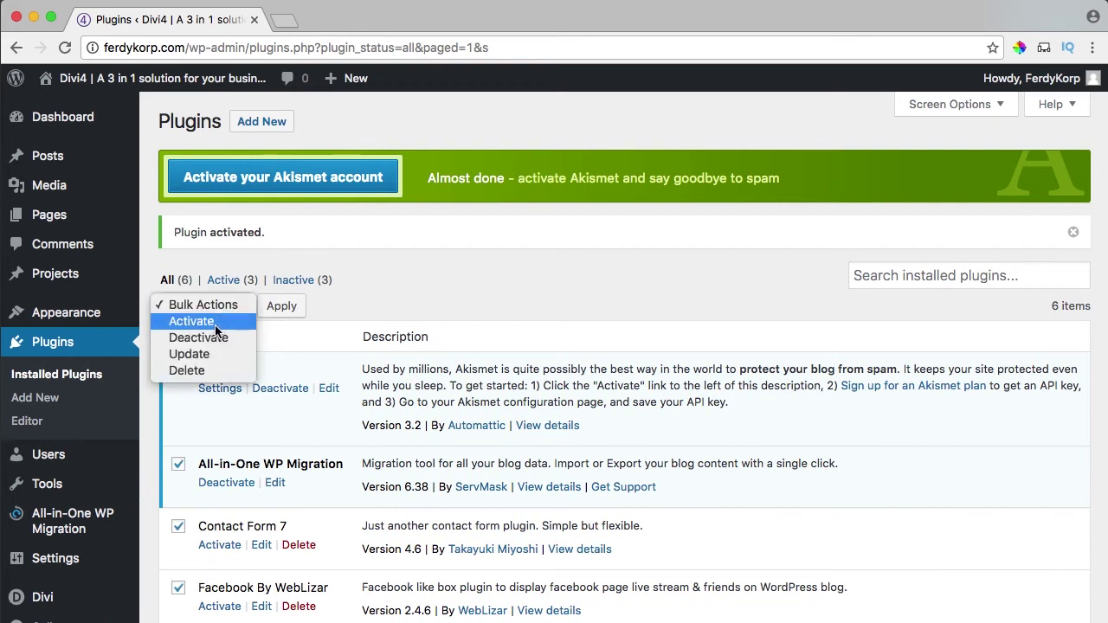
pyautogui.click(218, 322)
pyautogui.click(281, 308)
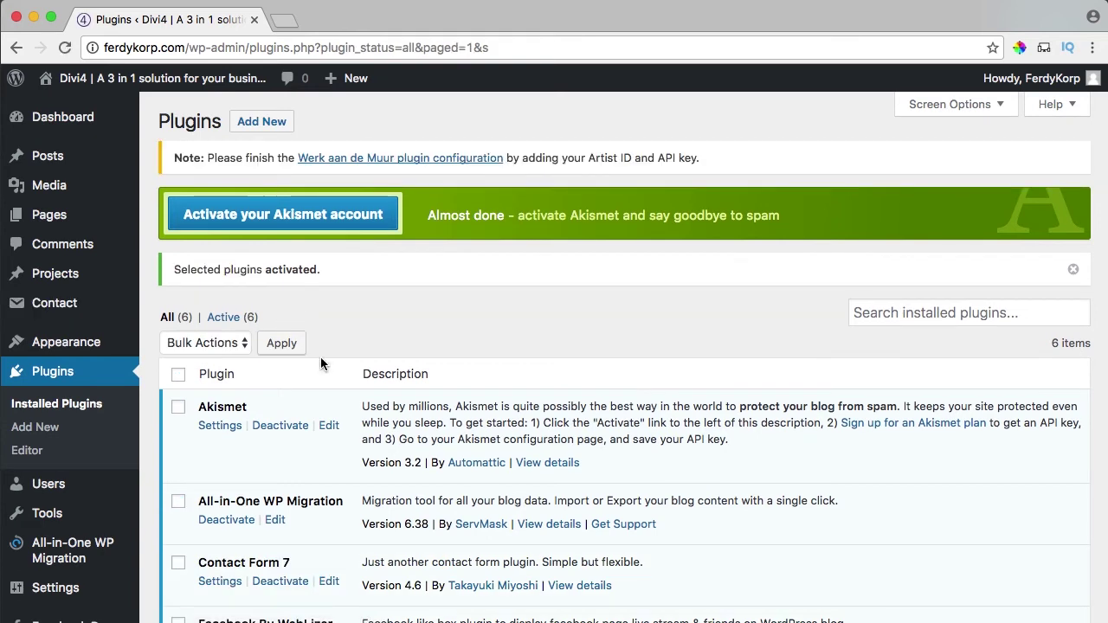
pyautogui.click(283, 425)
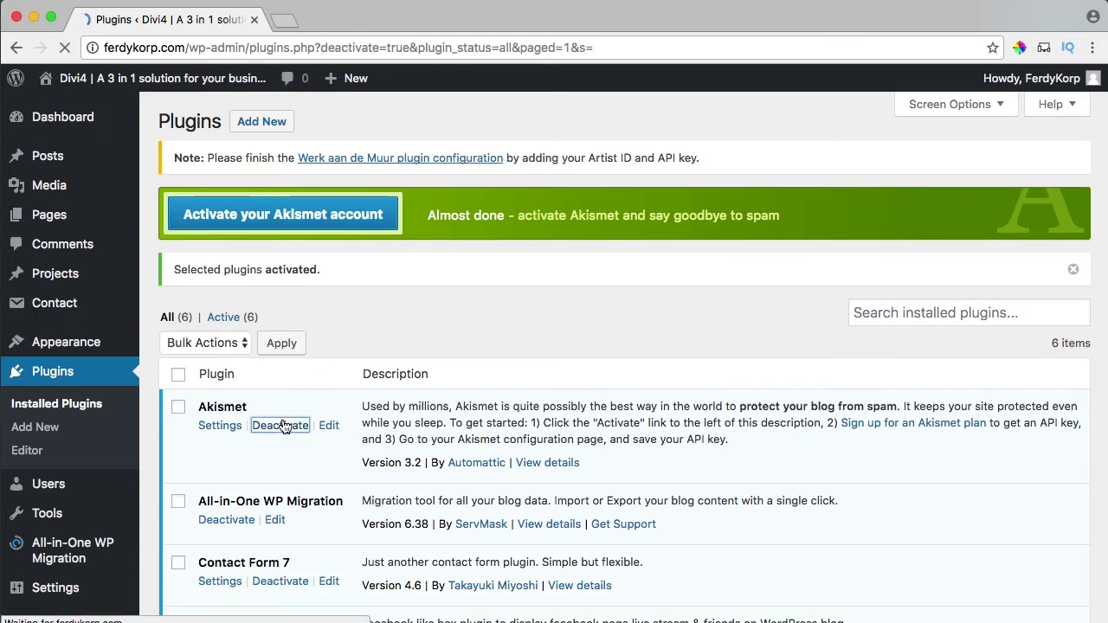
pyautogui.scroll(-3, 282, 425)
pyautogui.scroll(3, 260, 364)
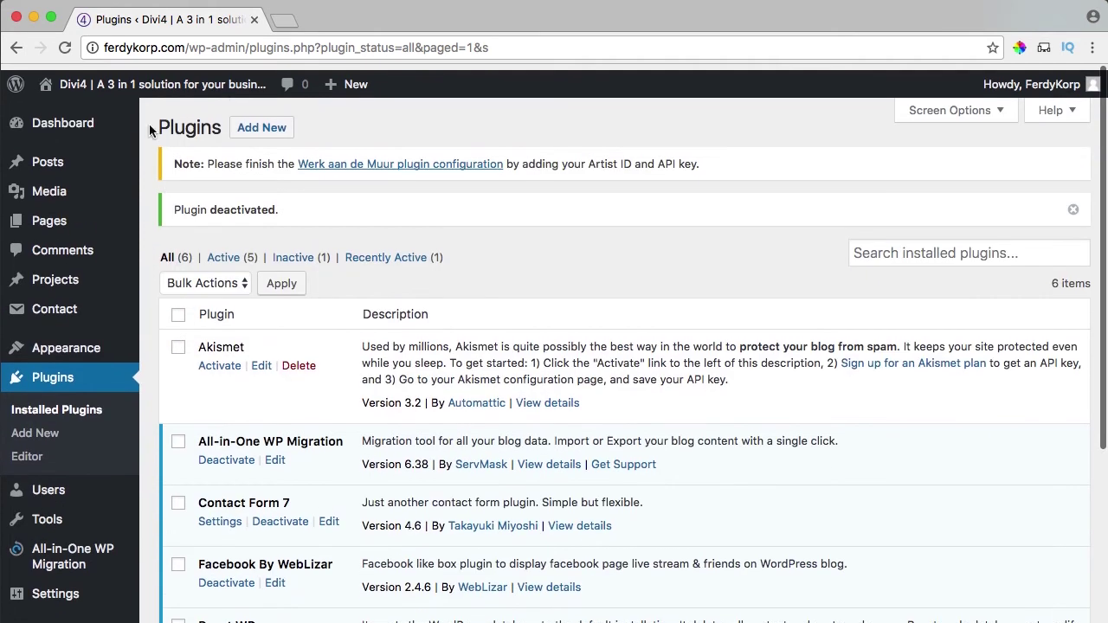
pyautogui.click(24, 120)
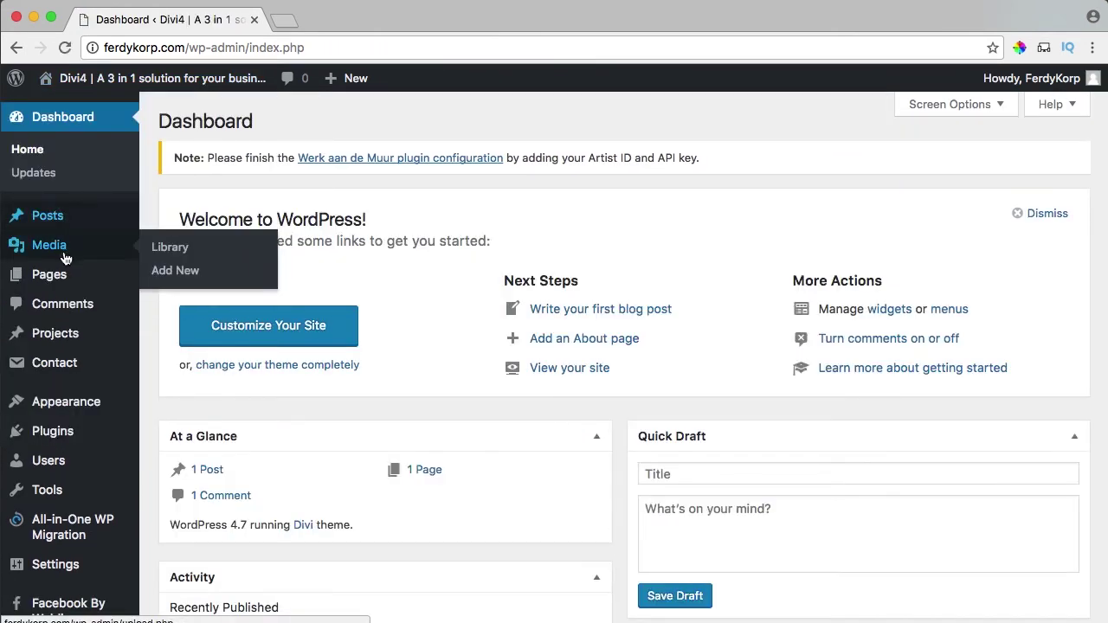
# Search new plugins for 'add', then install and activate Add From Server
pyautogui.click(64, 258)
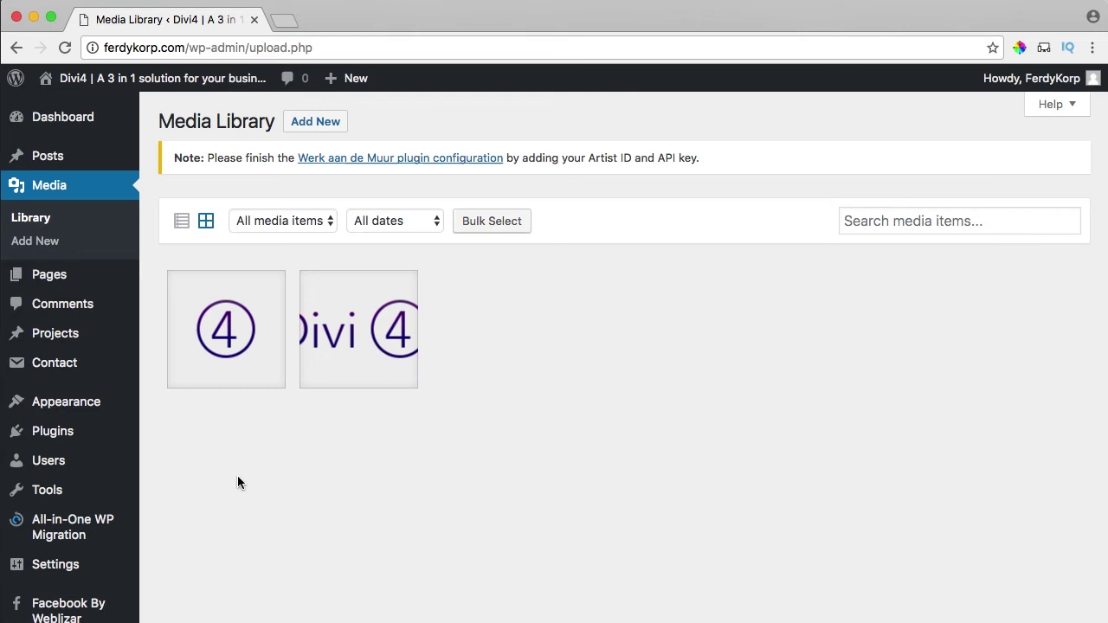
pyautogui.click(89, 437)
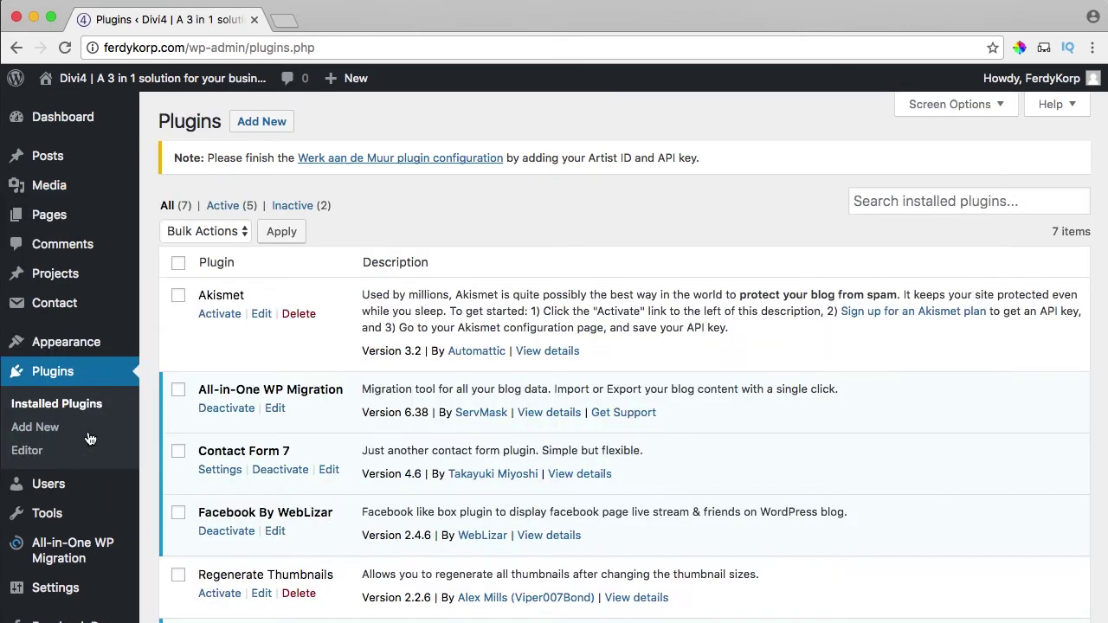
pyautogui.click(261, 122)
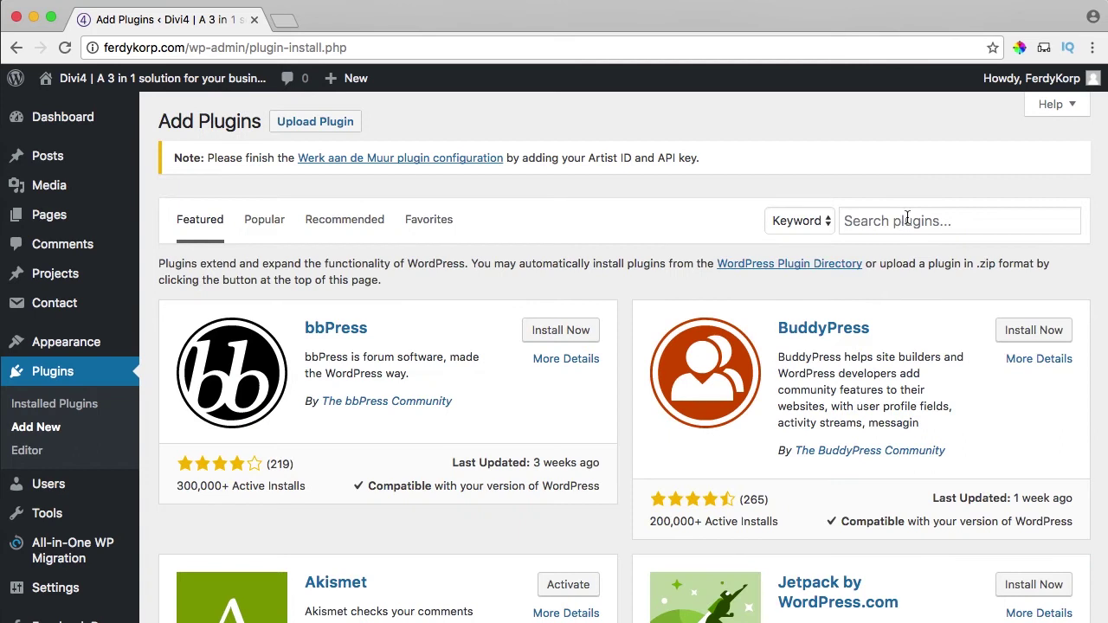
pyautogui.click(919, 221)
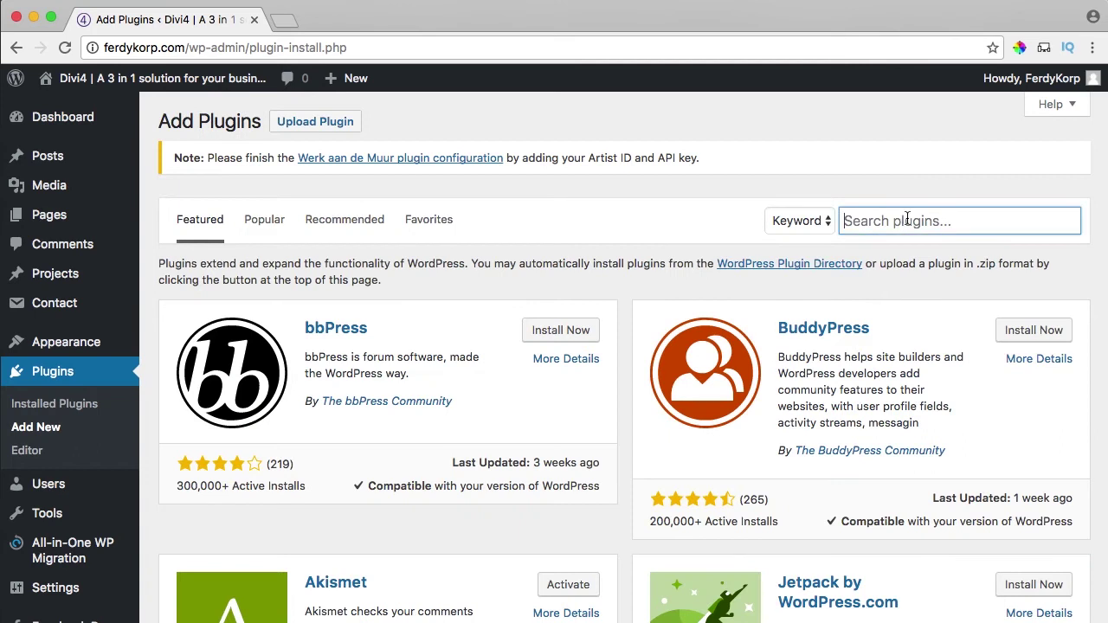
pyautogui.write('add from server')
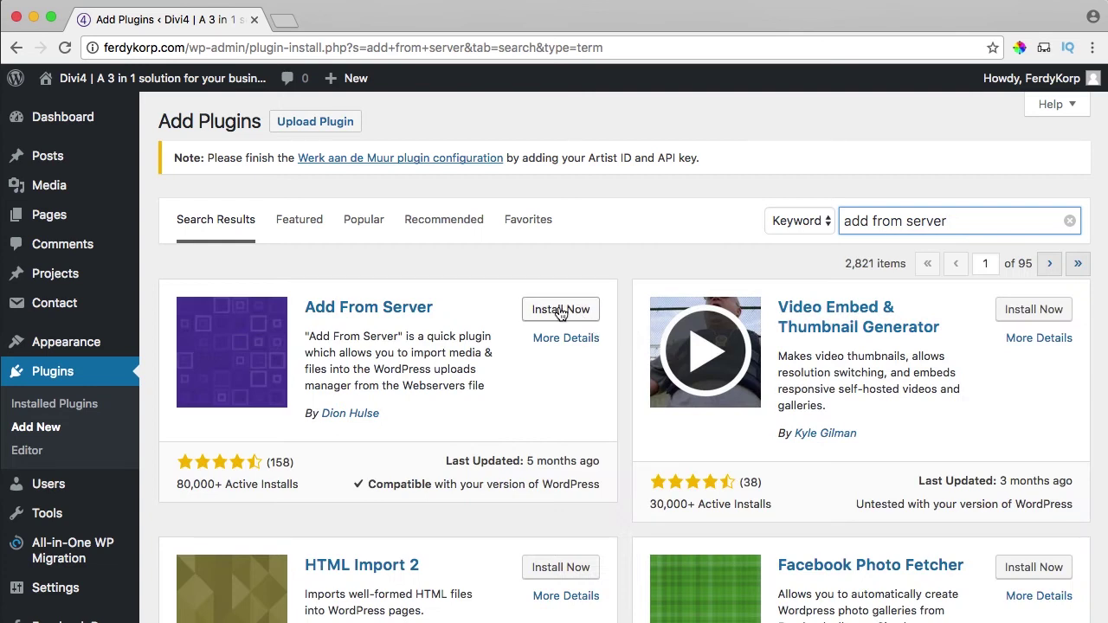
pyautogui.click(561, 311)
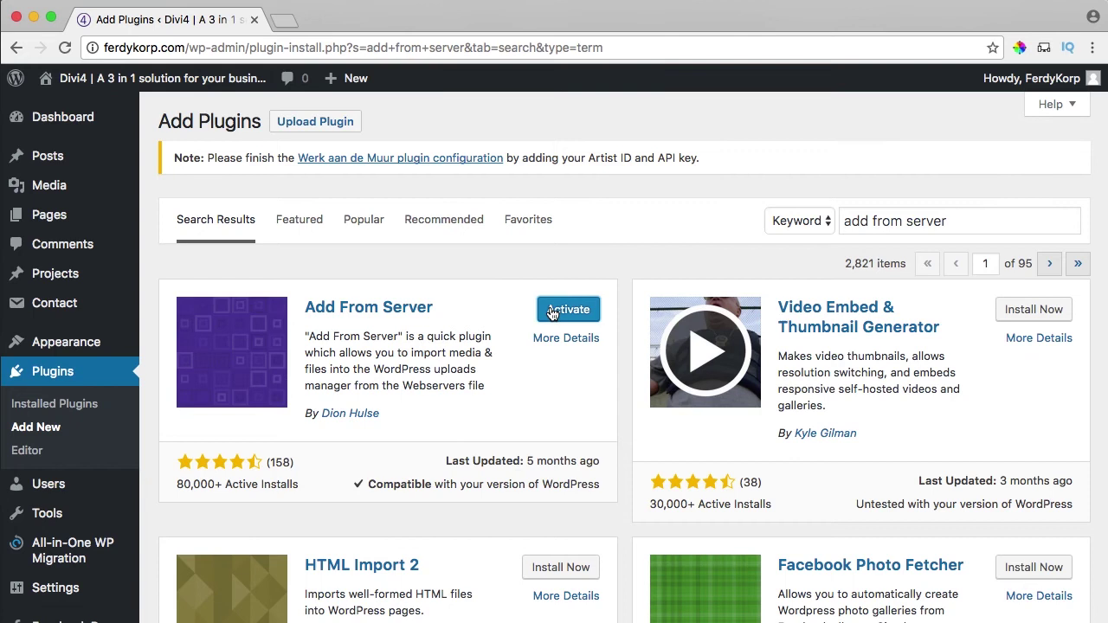
pyautogui.click(553, 312)
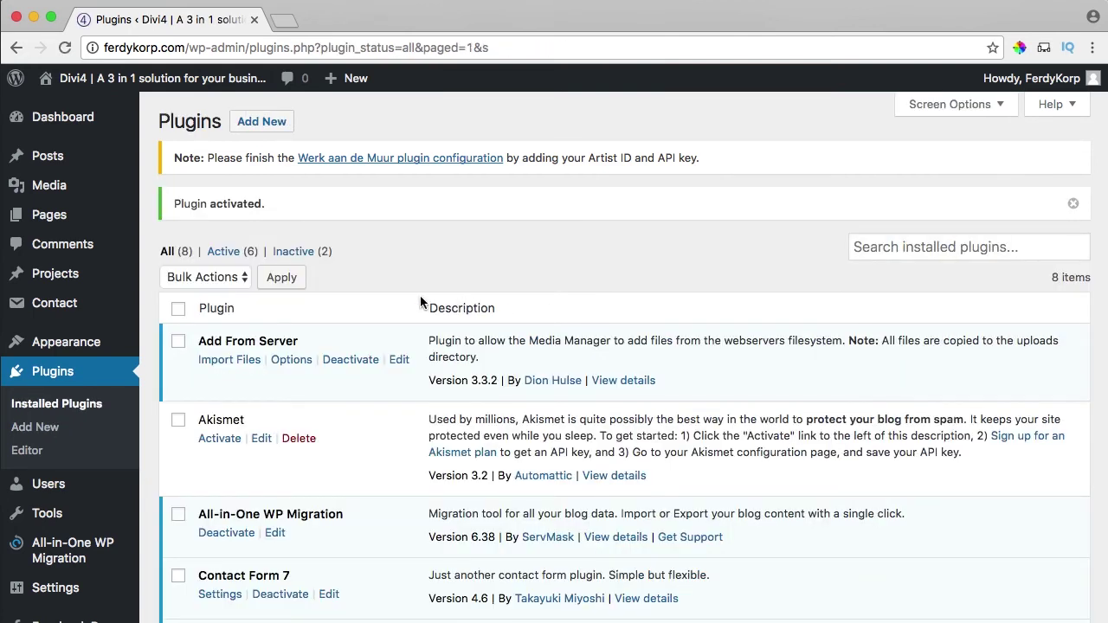
# Open Add From Server's Import Files page and browse into the server's uploads folder
pyautogui.click(230, 363)
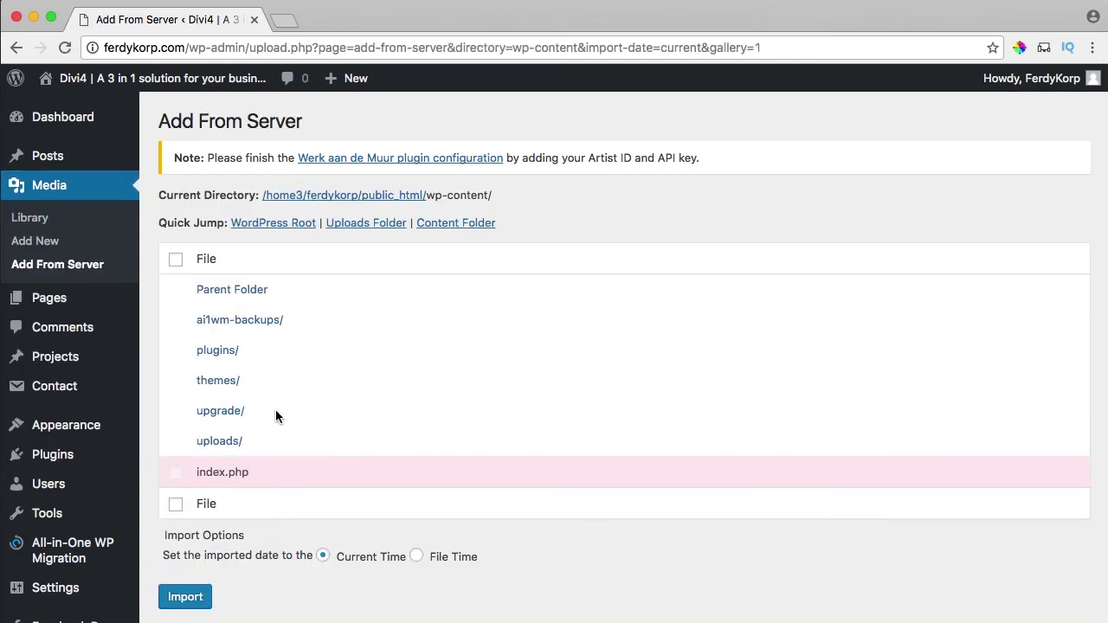
pyautogui.click(223, 442)
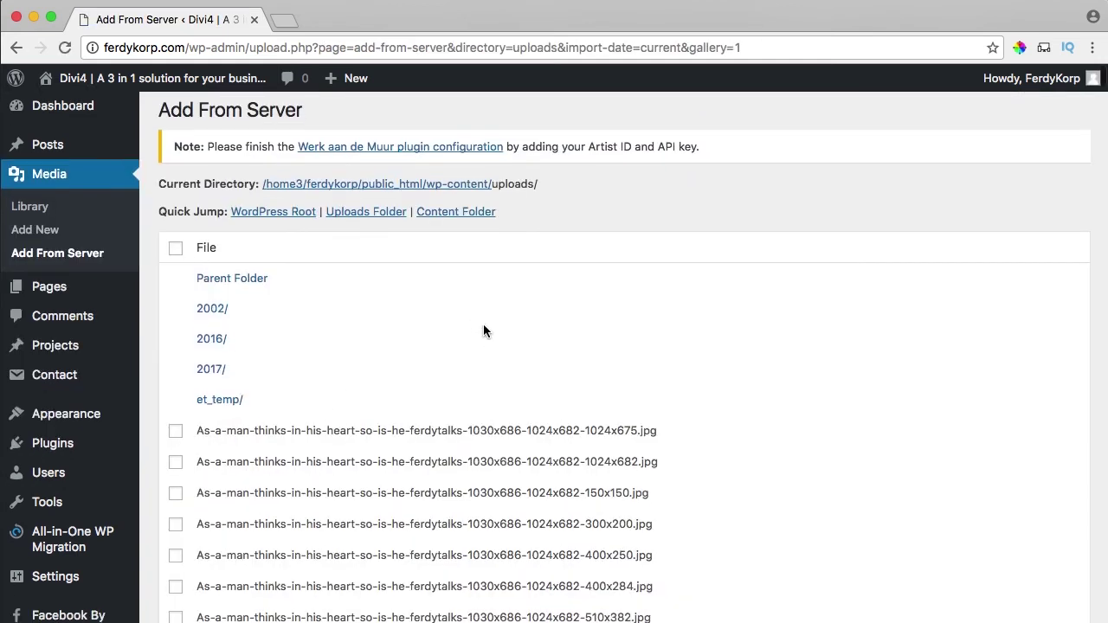
pyautogui.scroll(-5, 483, 324)
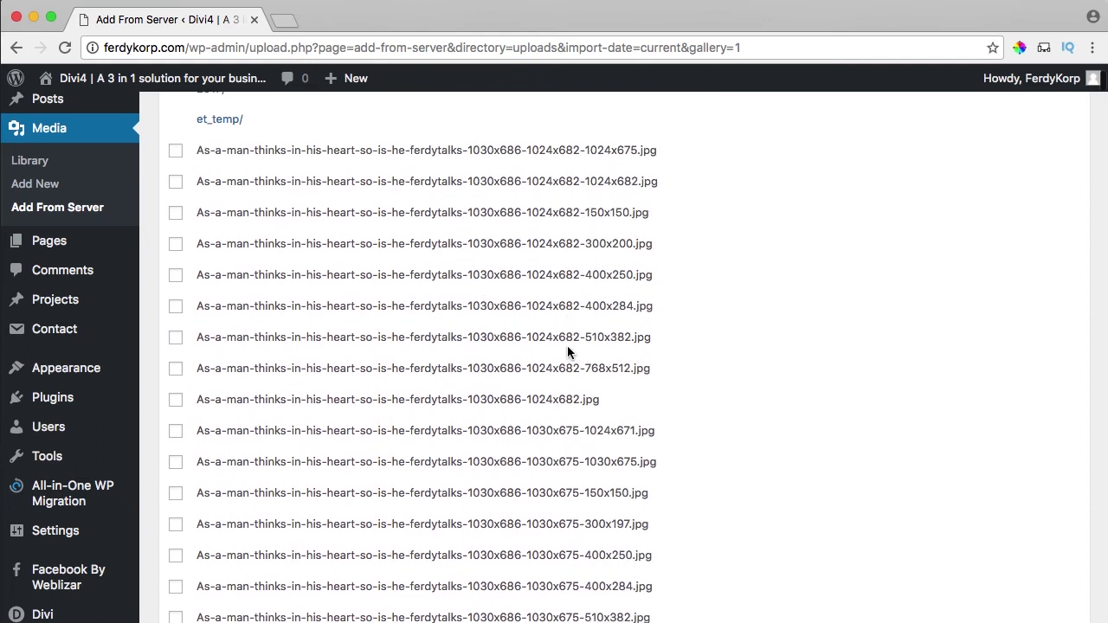
pyautogui.scroll(-20, 495, 382)
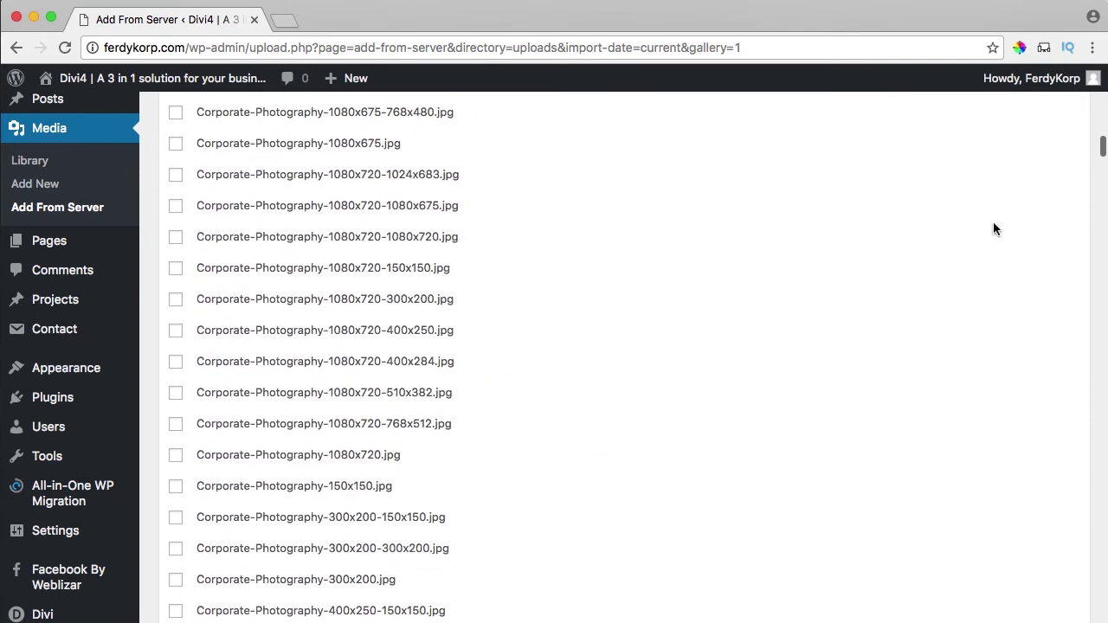
pyautogui.moveTo(1096, 150); pyautogui.dragTo(1097, 613)
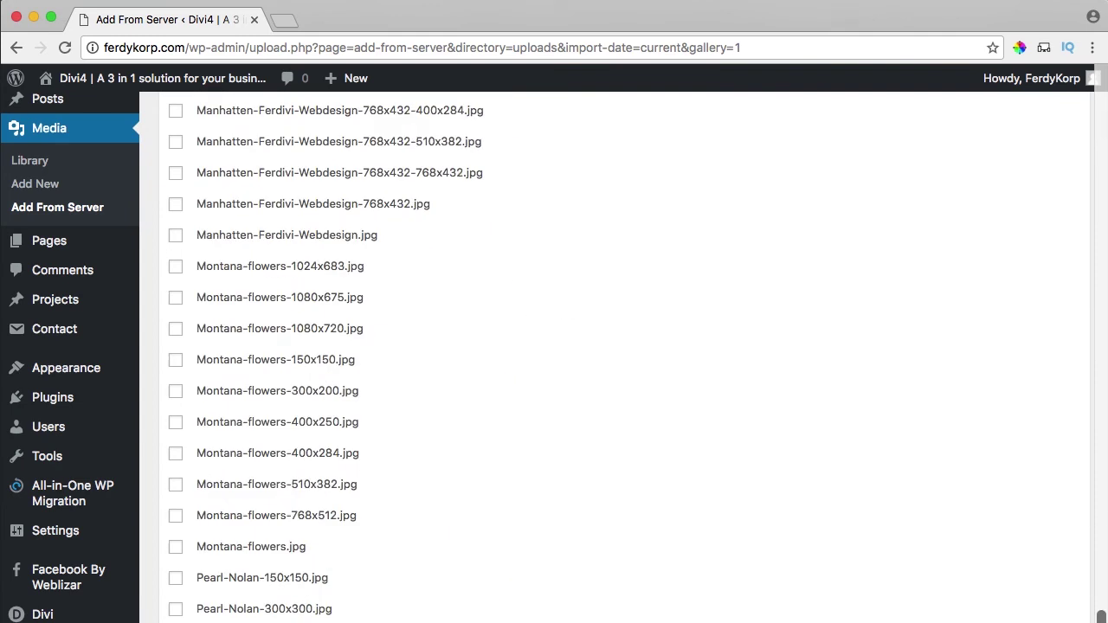
pyautogui.scroll(-15, 704, 436)
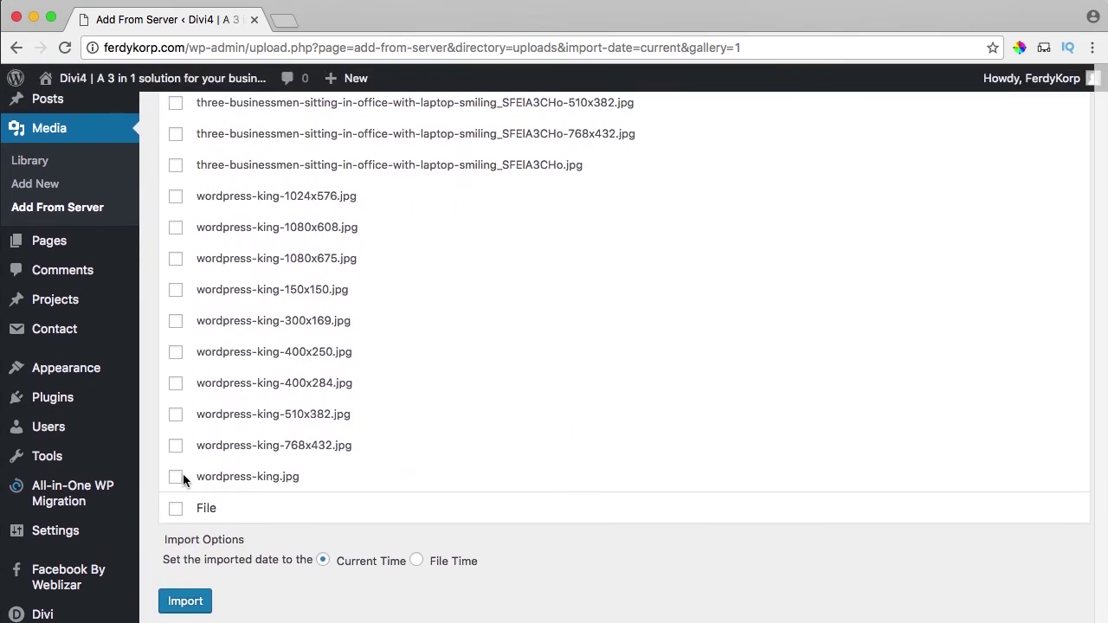
# Tick wordpress-king.jpg, favicon.png, bg.jpg, Webdesign.png and TimelapseVideo.mp4, and set import dates to File Time
pyautogui.click(182, 476)
pyautogui.scroll(5, 425, 377)
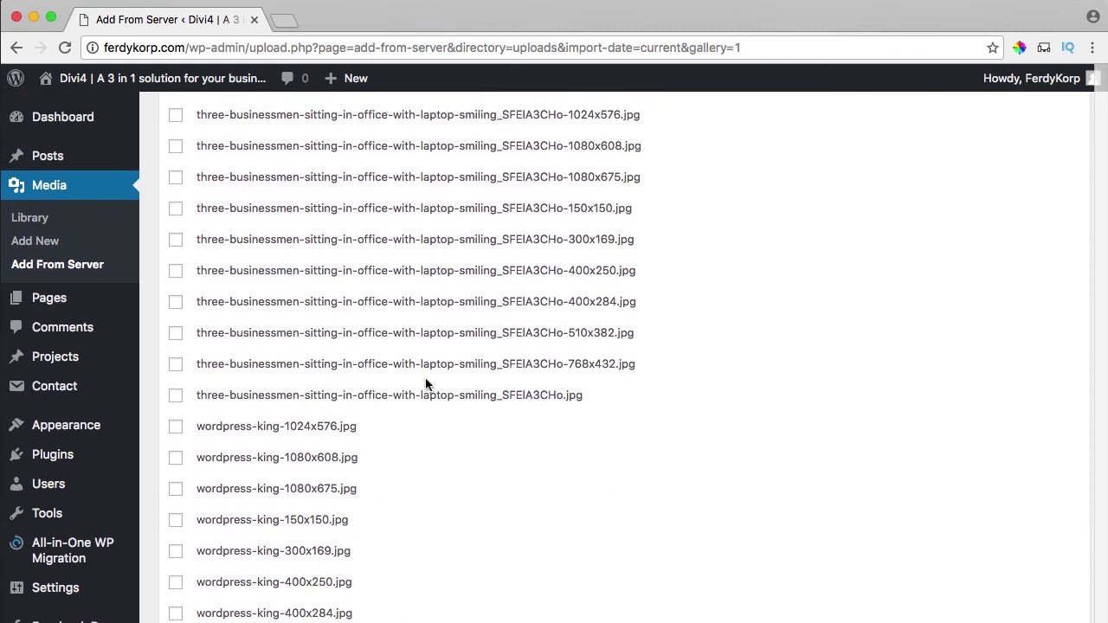
pyautogui.scroll(6, 425, 380)
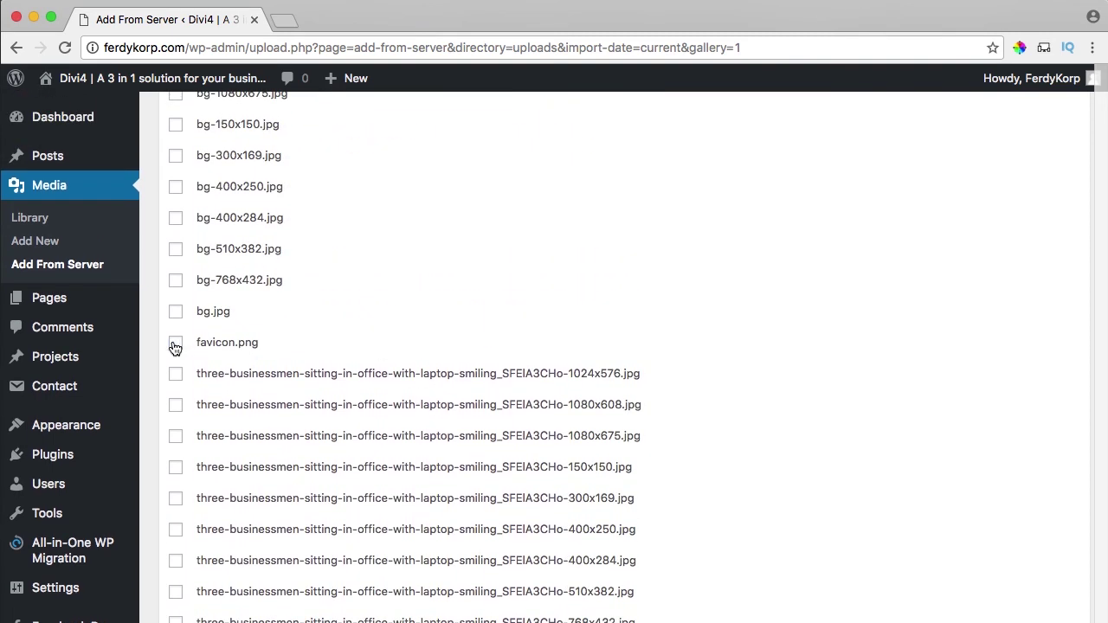
pyautogui.click(175, 343)
pyautogui.click(174, 312)
pyautogui.scroll(1, 320, 334)
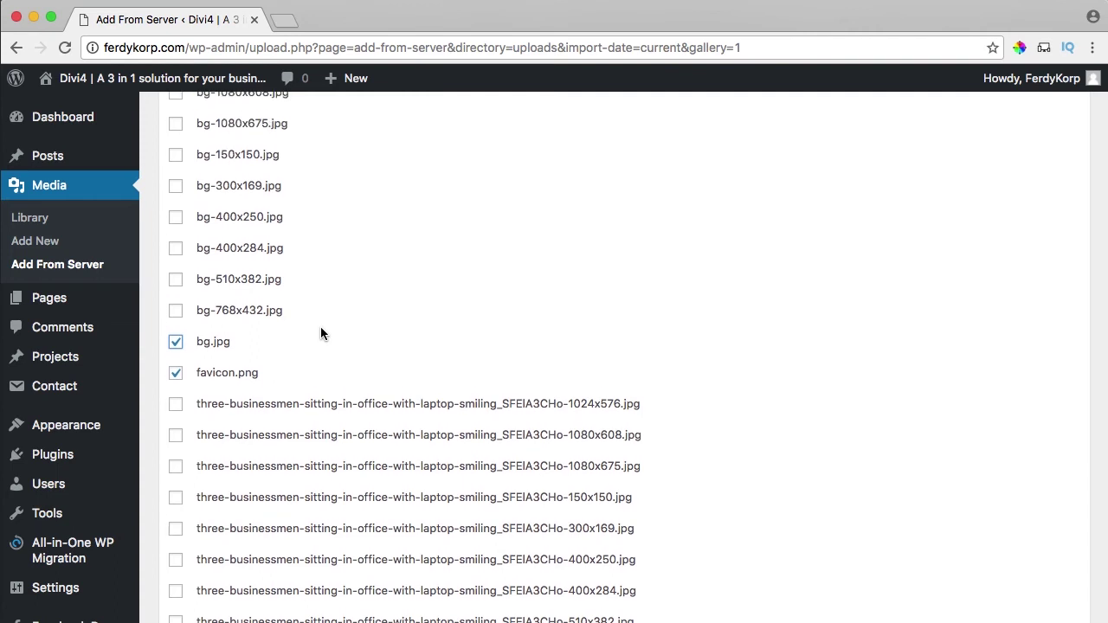
pyautogui.scroll(4, 320, 329)
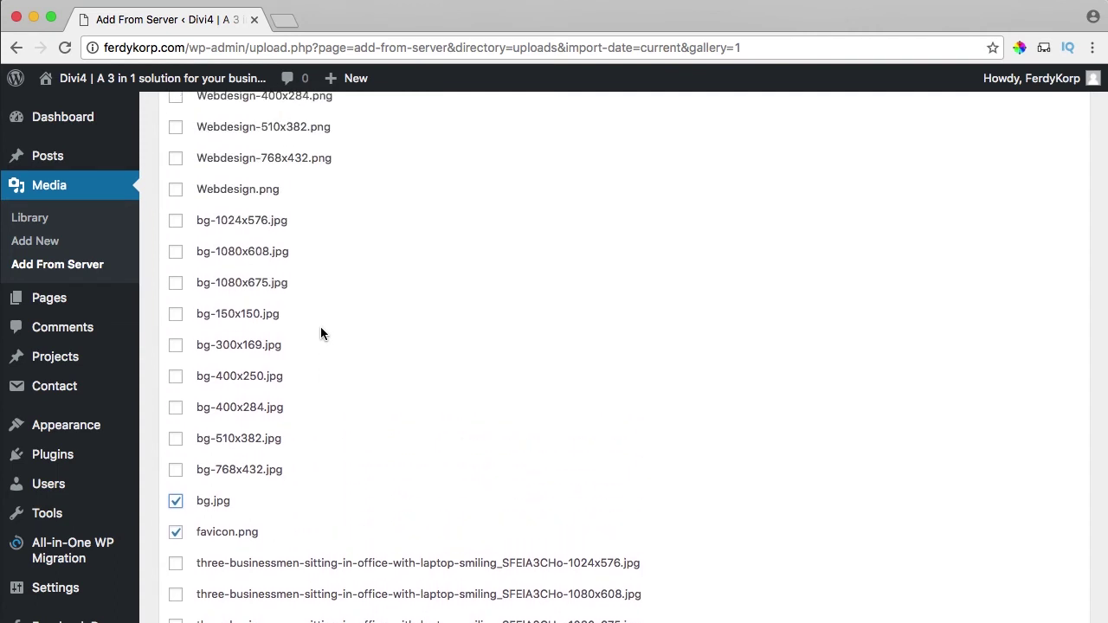
pyautogui.click(176, 193)
pyautogui.scroll(8, 331, 233)
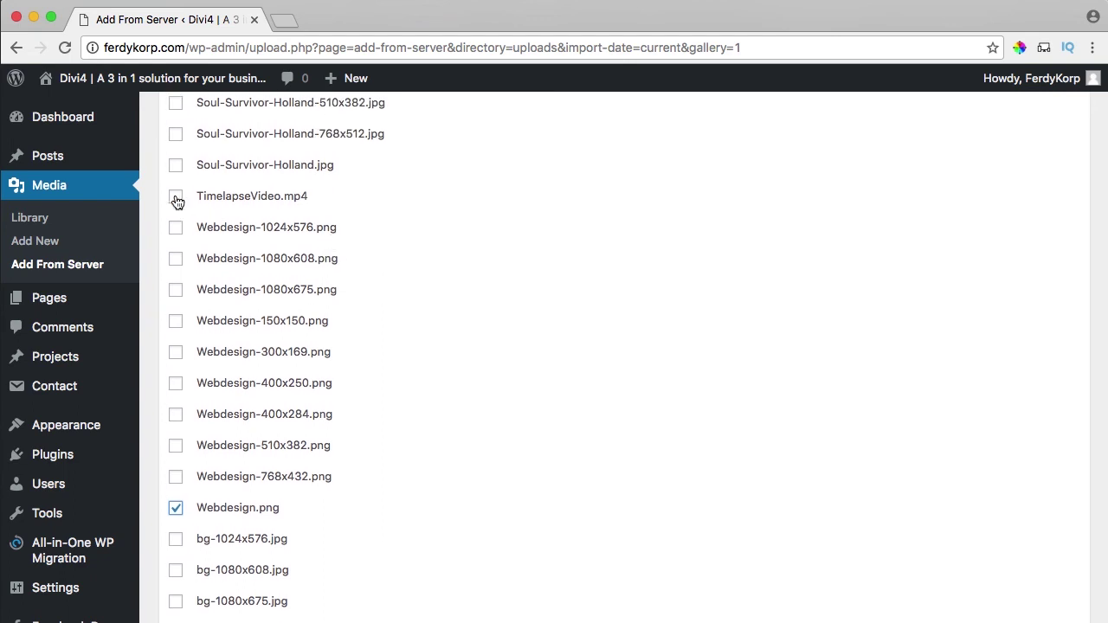
pyautogui.click(175, 196)
pyautogui.scroll(-20, 559, 285)
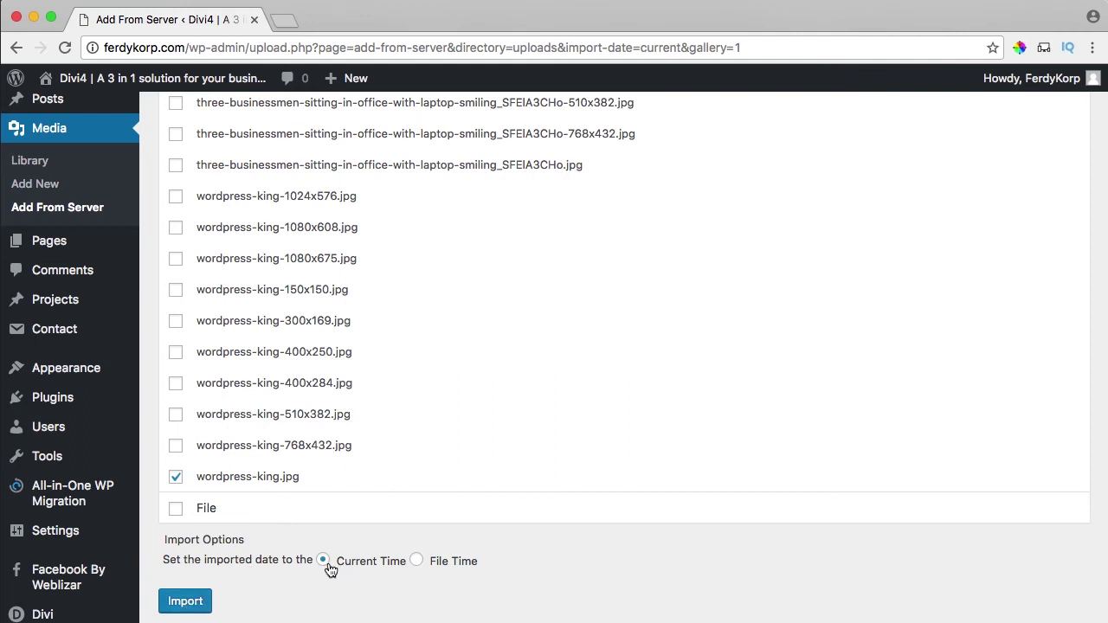
pyautogui.click(416, 560)
# Import the checked server files into the Media Library and open Media to check them
pyautogui.click(182, 606)
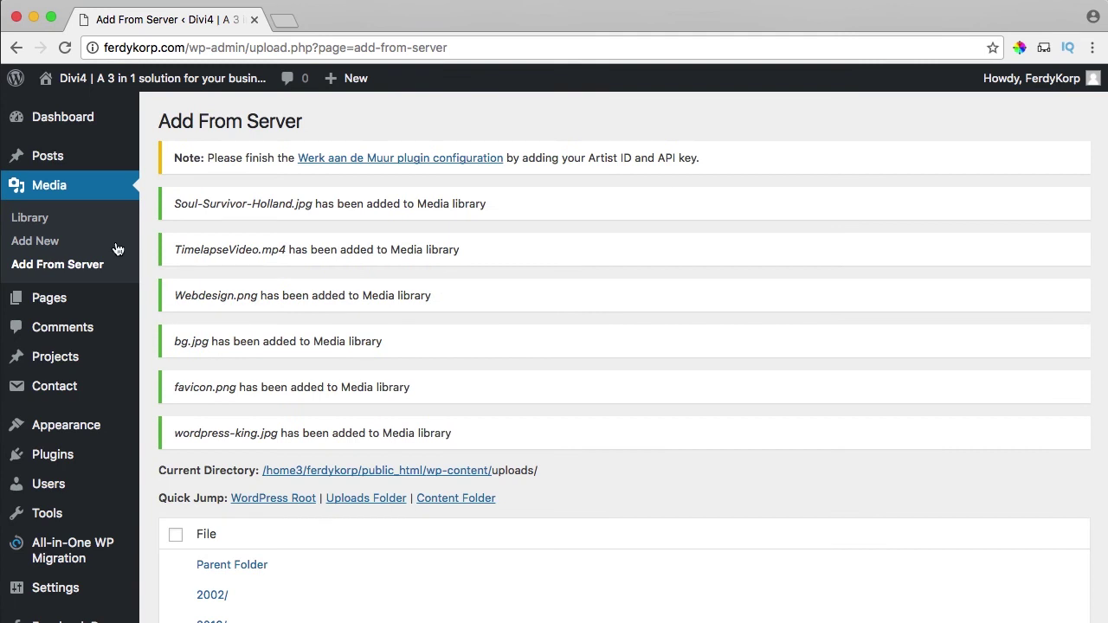
pyautogui.click(68, 190)
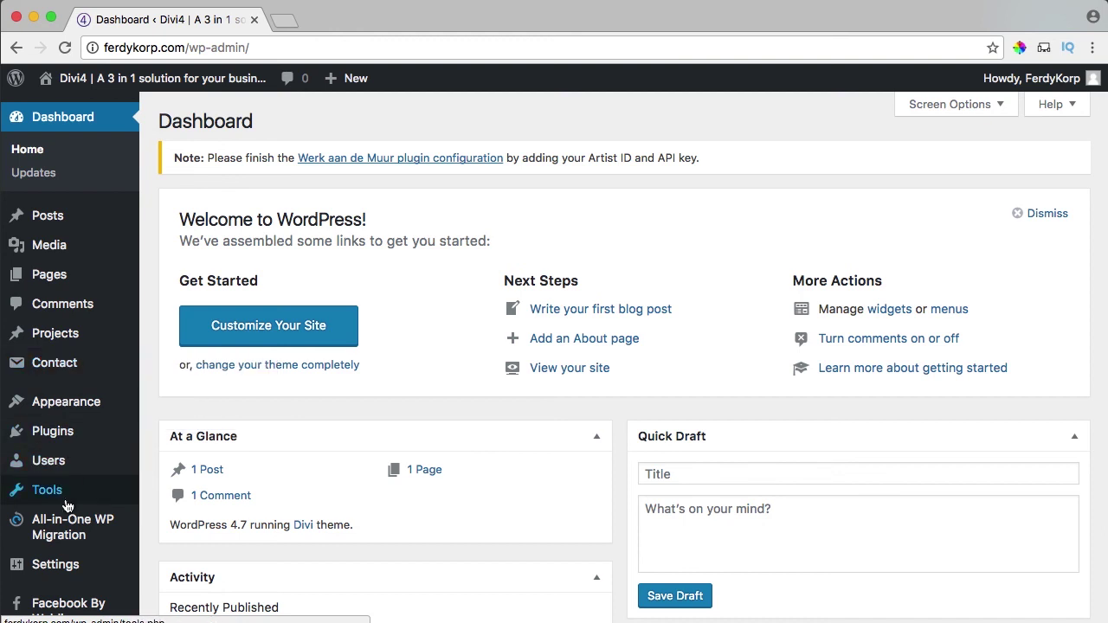
# Restore the site from the local .wpress backup with All-in-One WP Migration, confirming the overwrite
pyautogui.moveTo(67, 523)
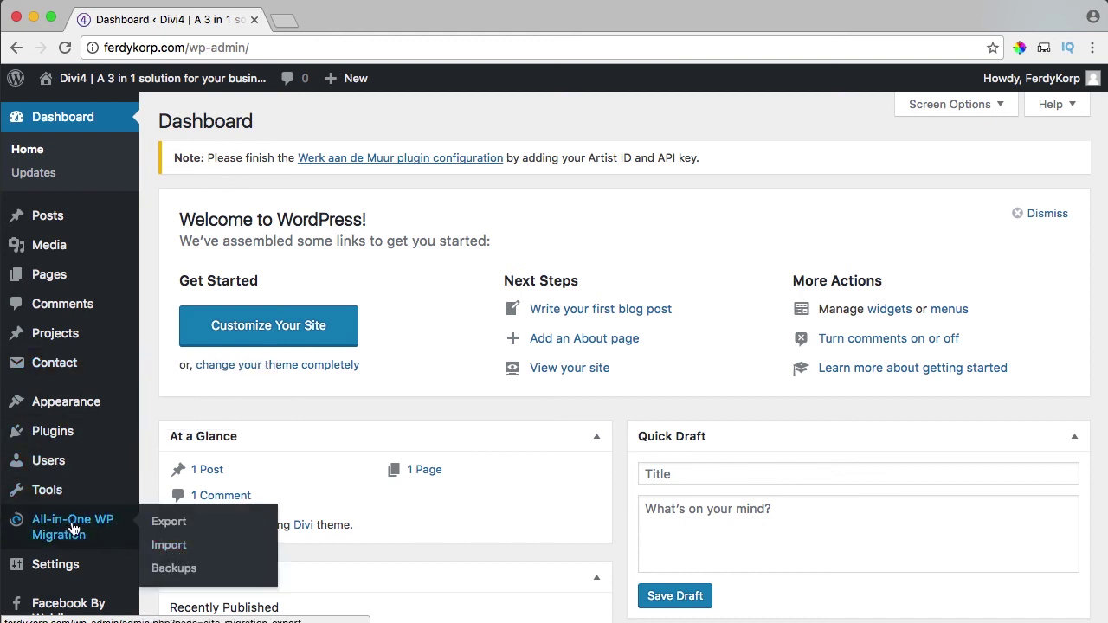
pyautogui.click(178, 550)
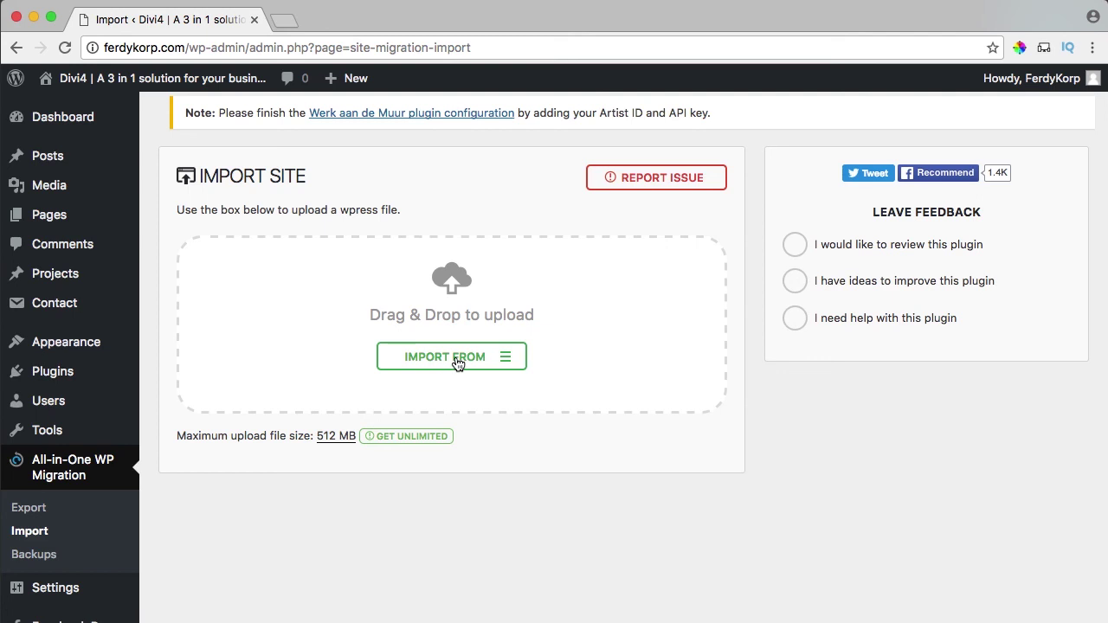
pyautogui.click(458, 363)
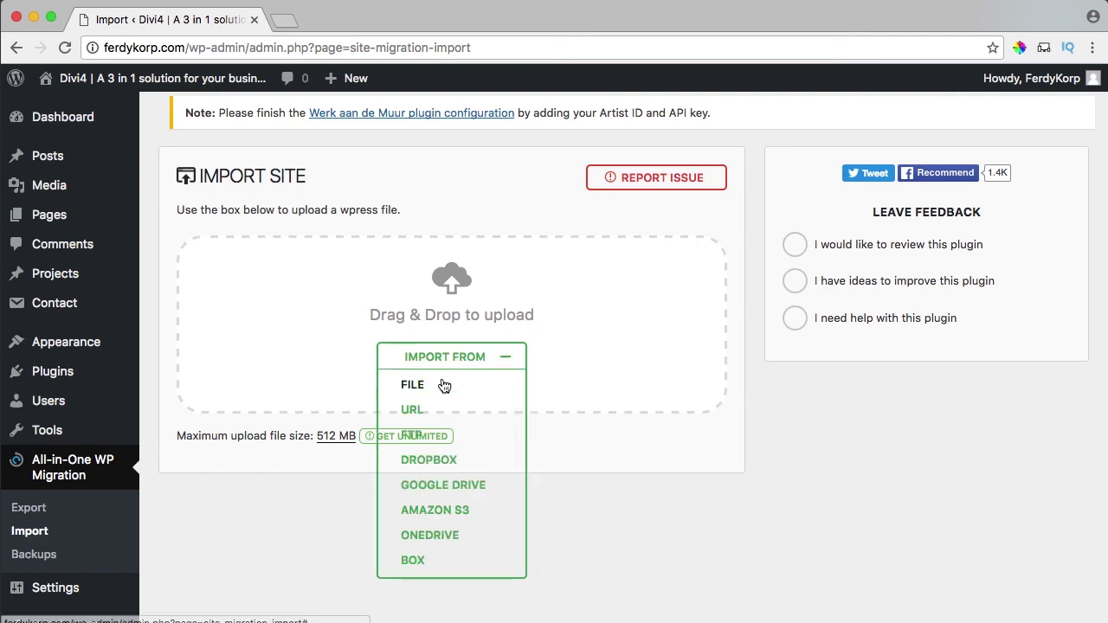
pyautogui.click(424, 382)
pyautogui.click(499, 139)
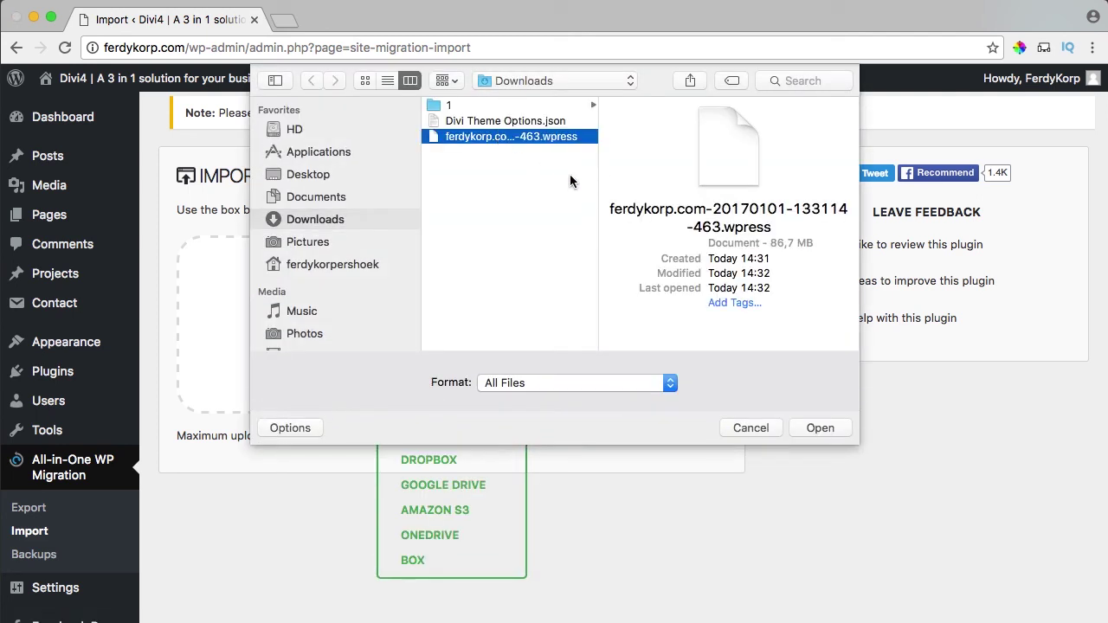
pyautogui.click(811, 423)
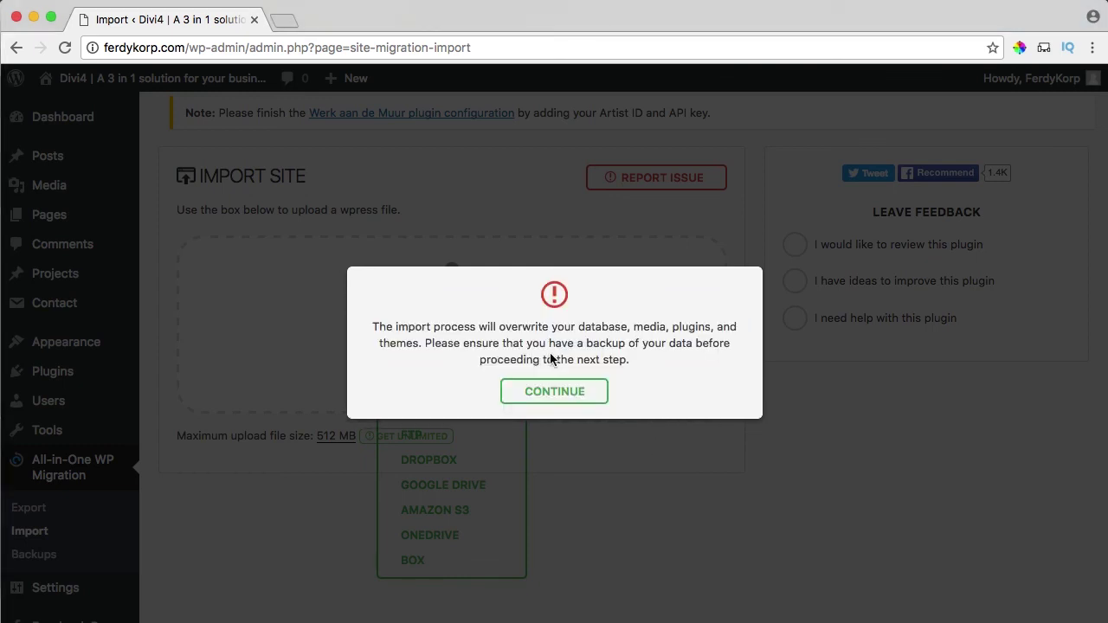
pyautogui.click(560, 398)
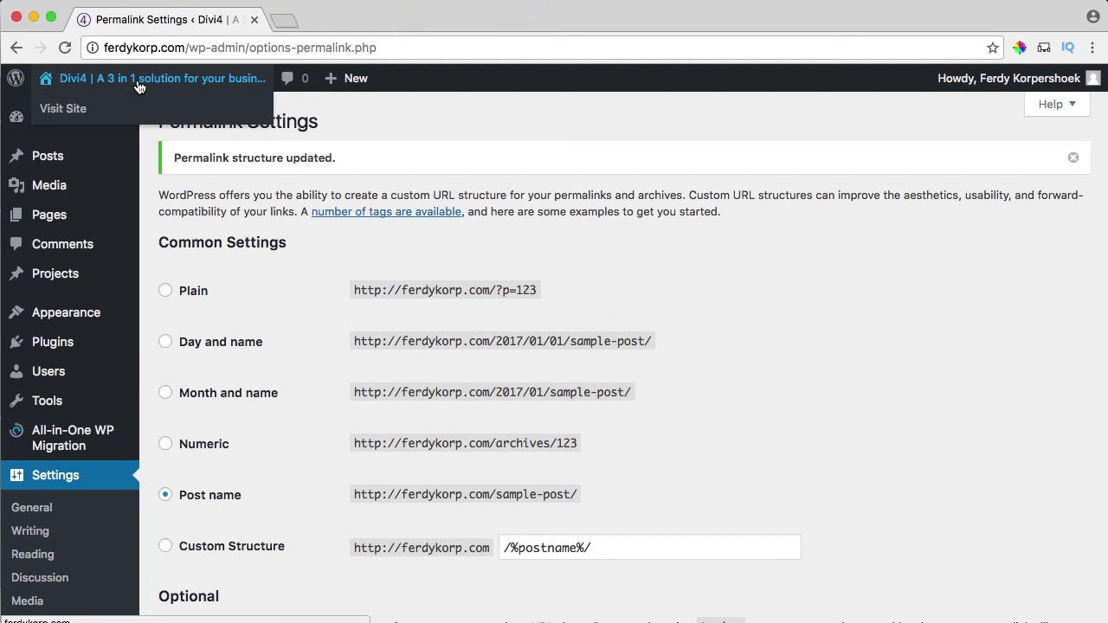
# Visit the restored Divi front page and scroll through the We Are Creative slider and sections
pyautogui.click(139, 84)
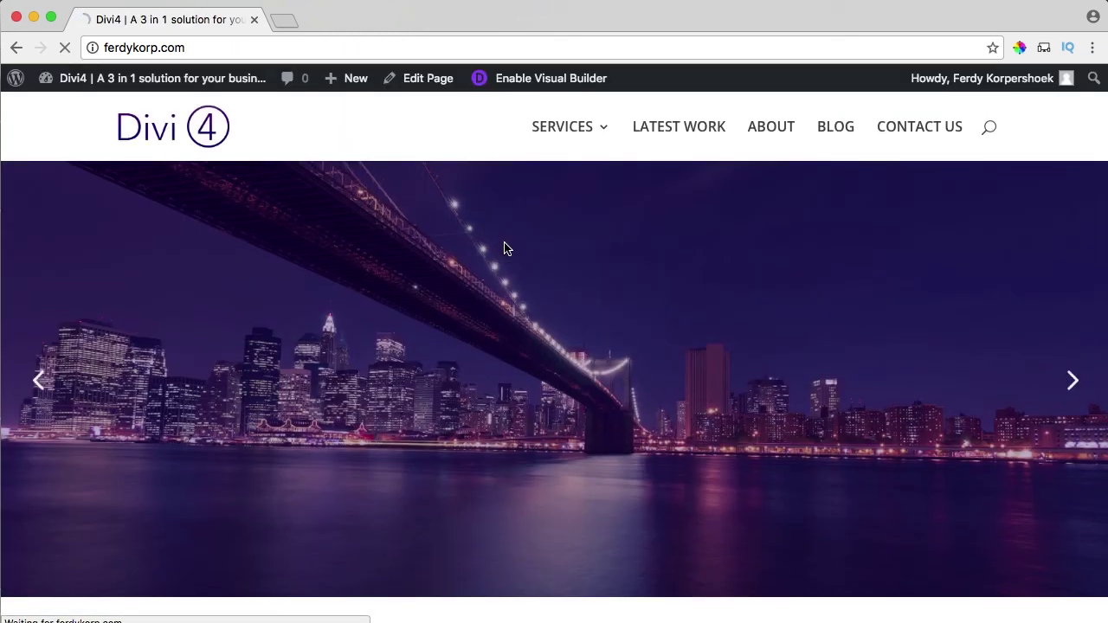
pyautogui.scroll(-15, 506, 248)
pyautogui.scroll(12, 506, 249)
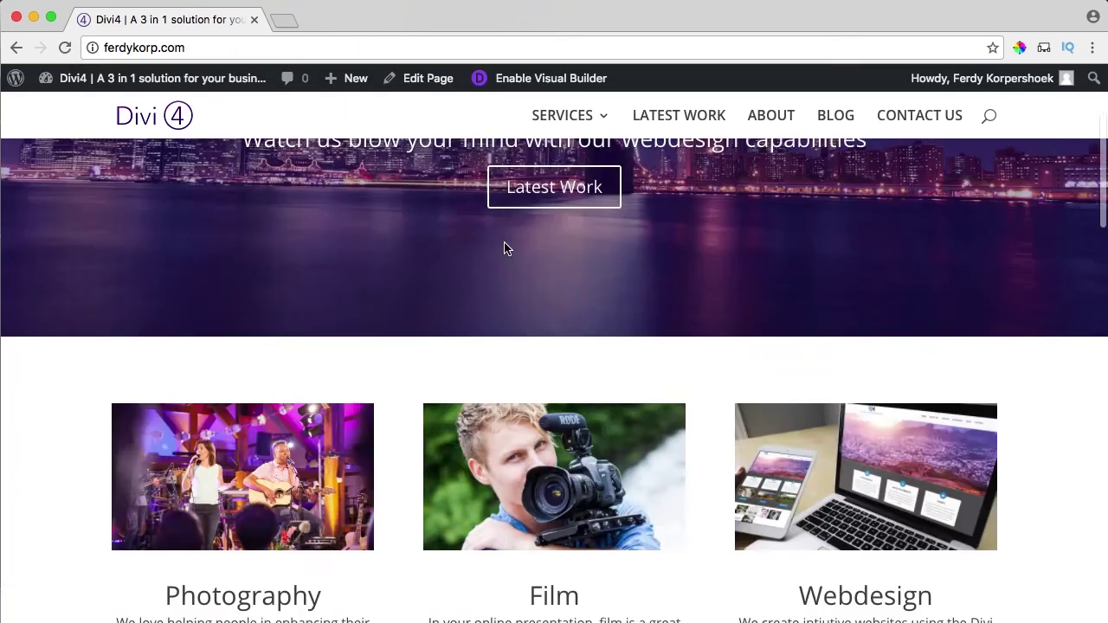
pyautogui.scroll(3, 507, 248)
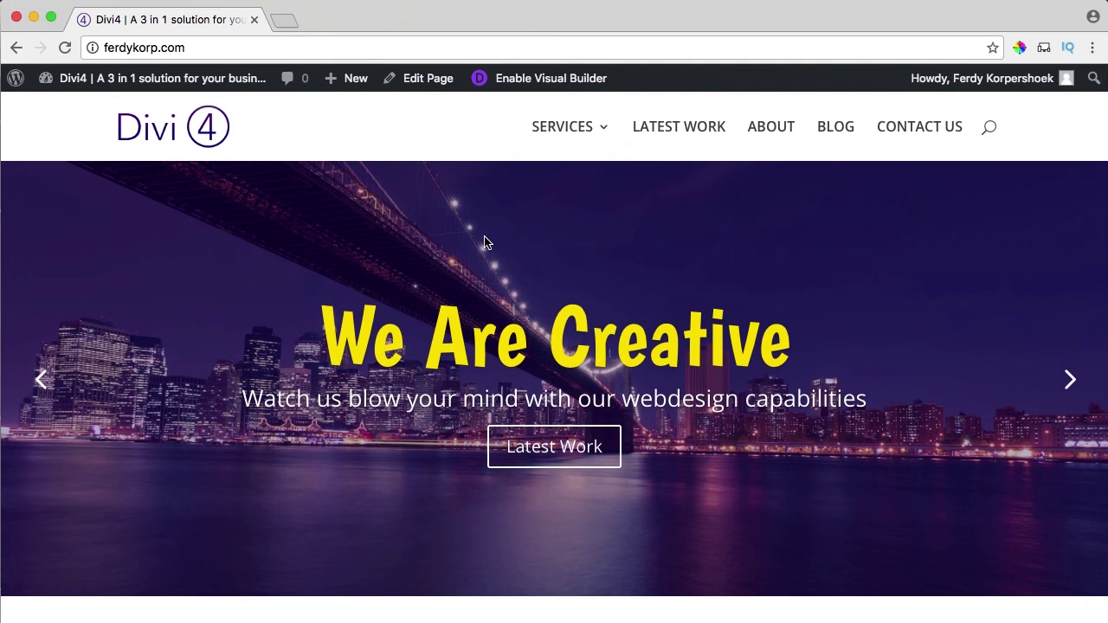